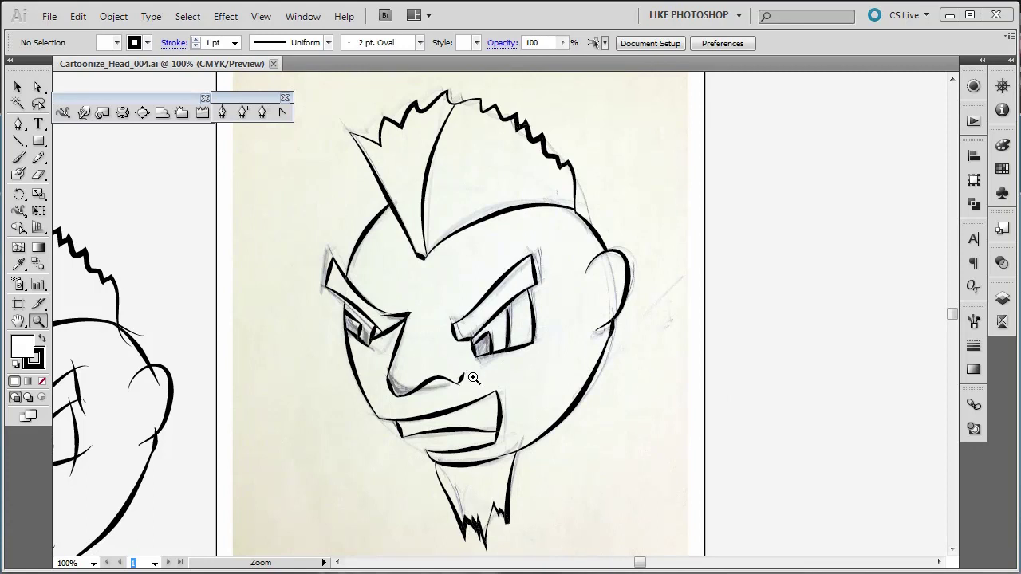
# Step: Erase the thin tip of the nose line that overshoots its junction with the nostril stroke
pyautogui.moveTo(456, 383); pyautogui.dragTo(481, 398)
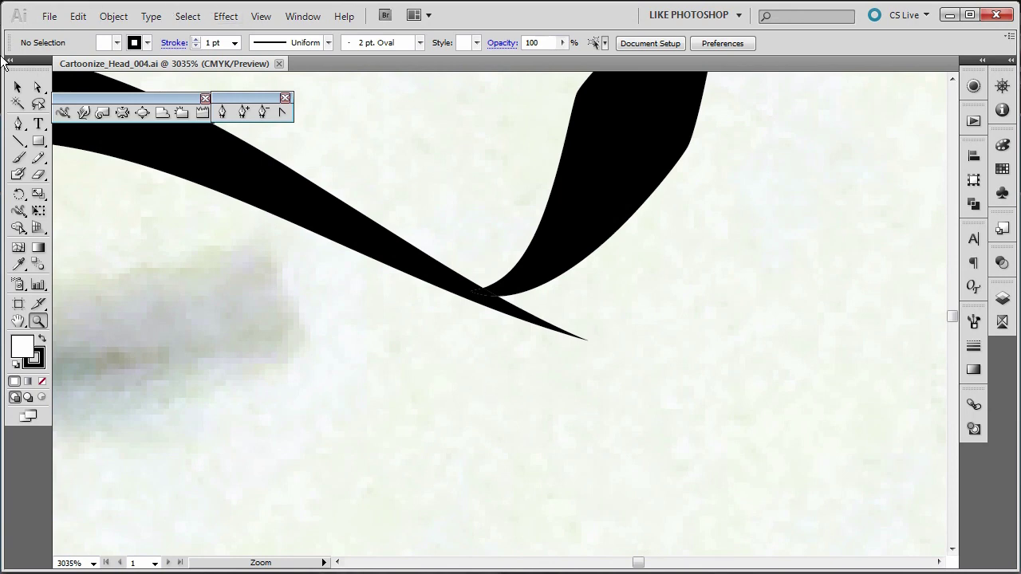
pyautogui.click(17, 88)
pyautogui.click(547, 325)
pyautogui.click(513, 319)
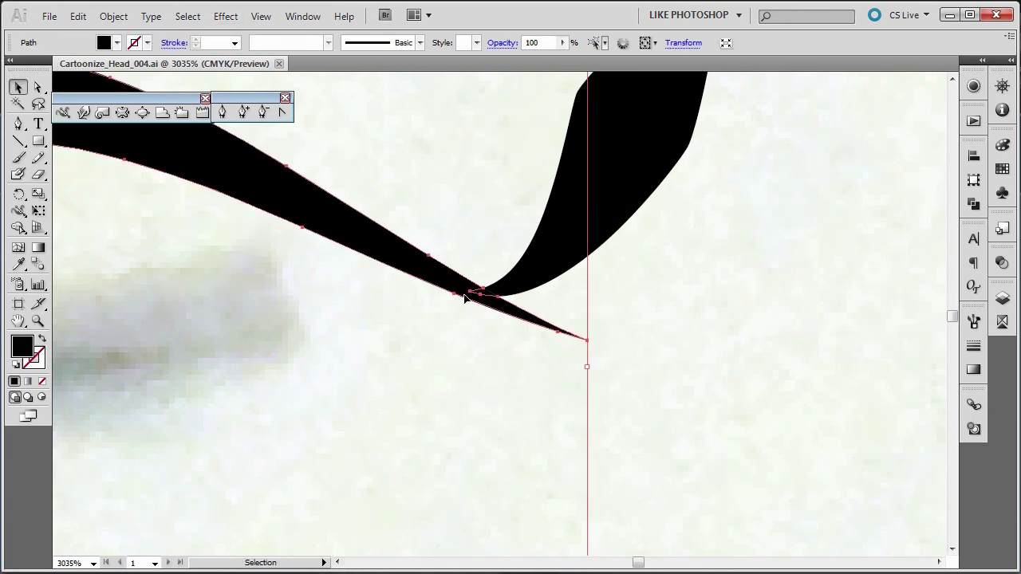
pyautogui.click(654, 326)
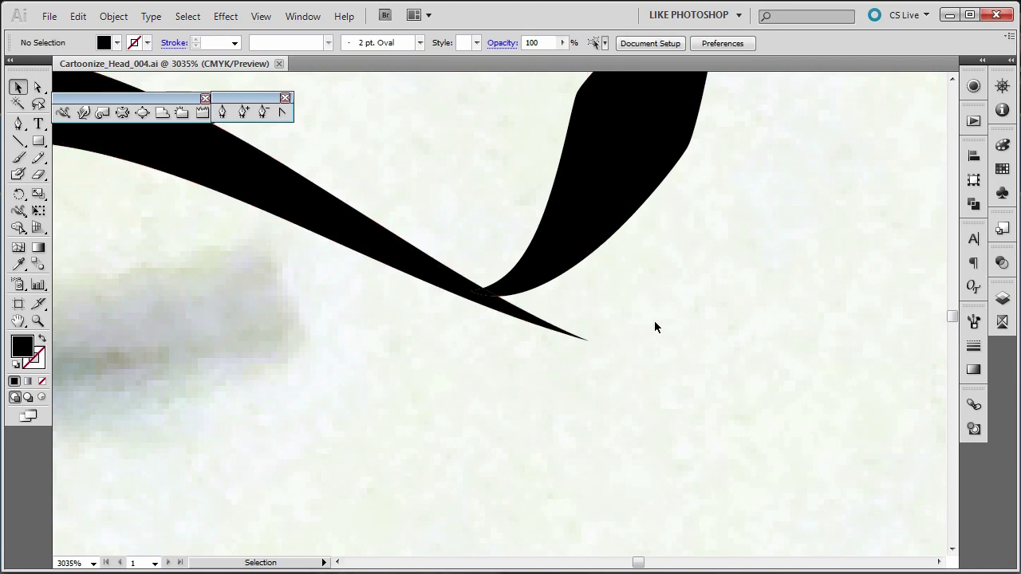
pyautogui.click(37, 173)
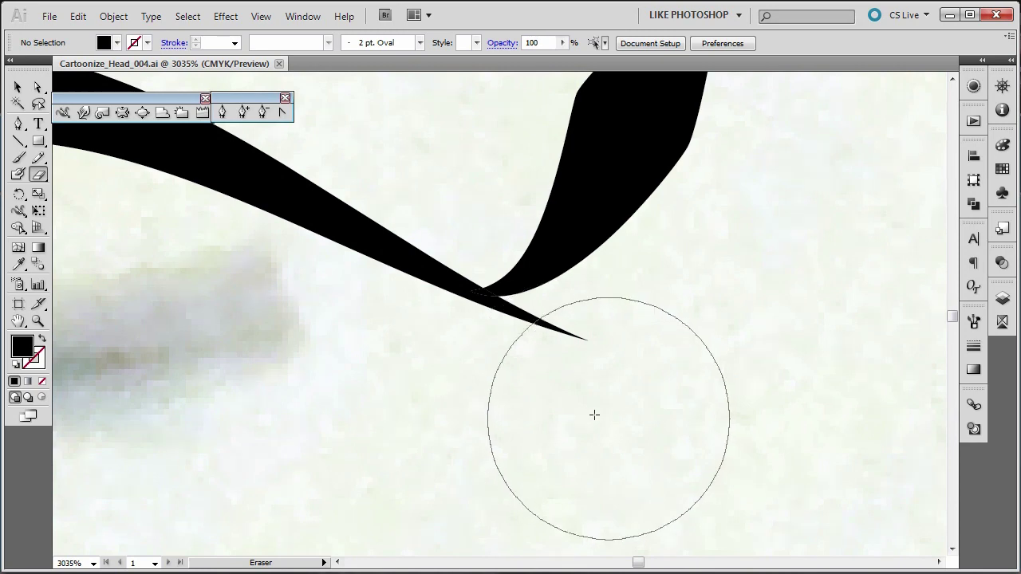
pyautogui.click(530, 417)
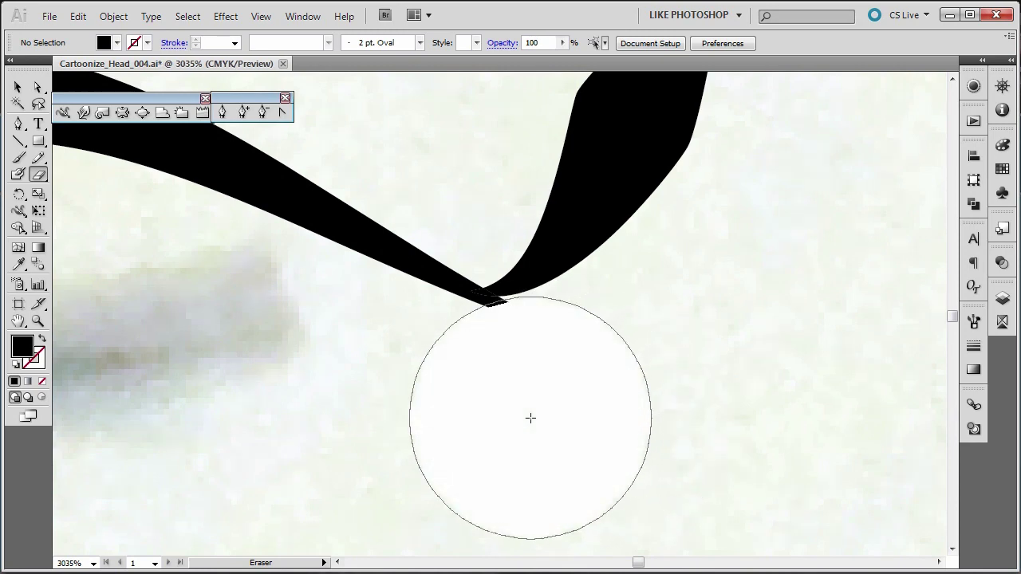
pyautogui.moveTo(518, 417); pyautogui.dragTo(520, 417)
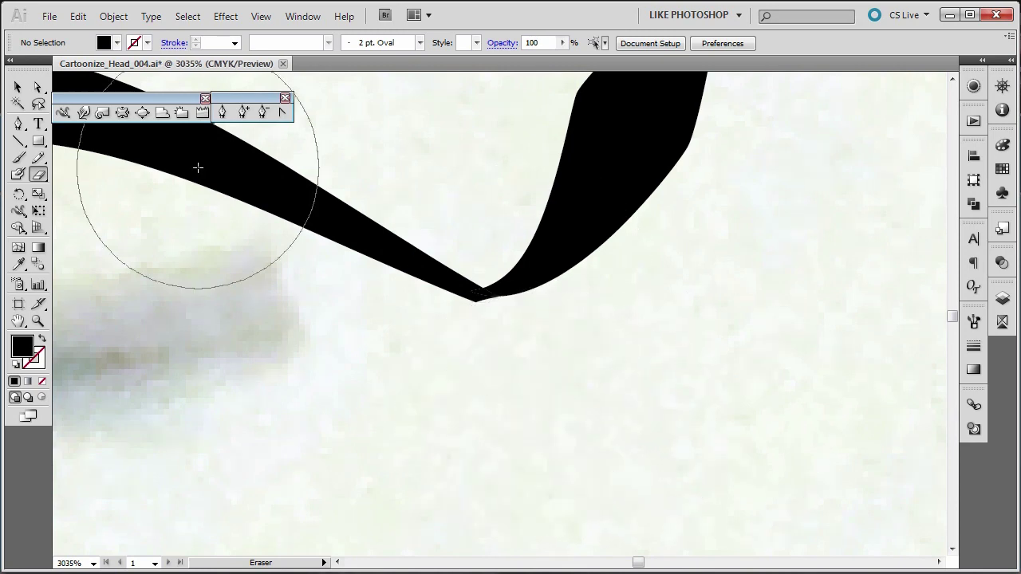
# Step: Review the line work of the whole mohawk head at 100% magnification
pyautogui.click(37, 322)
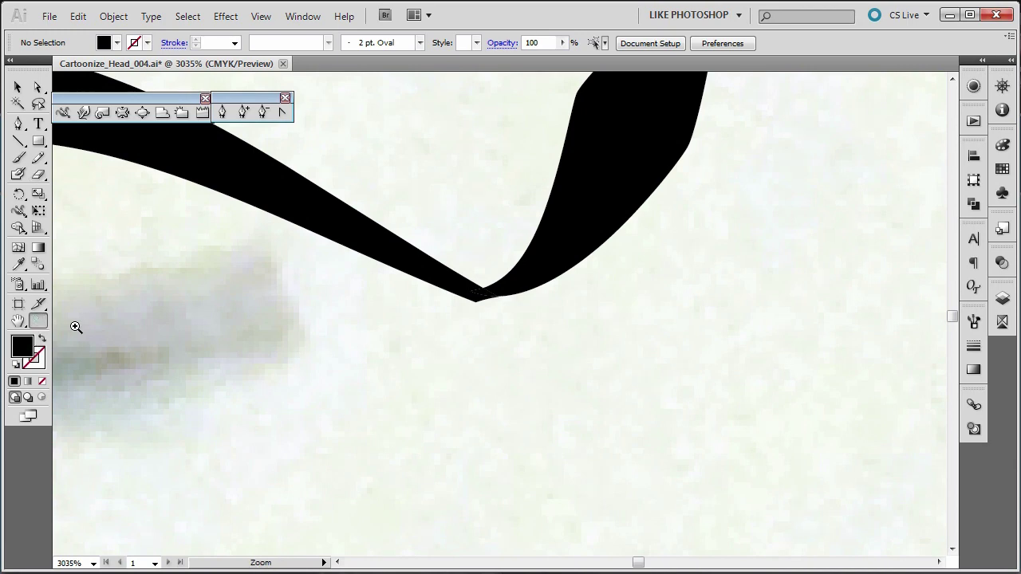
pyautogui.keyDown('alt'); pyautogui.click(302, 348); pyautogui.keyUp('alt')
pyautogui.keyDown('alt'); pyautogui.click(304, 349); pyautogui.keyUp('alt')
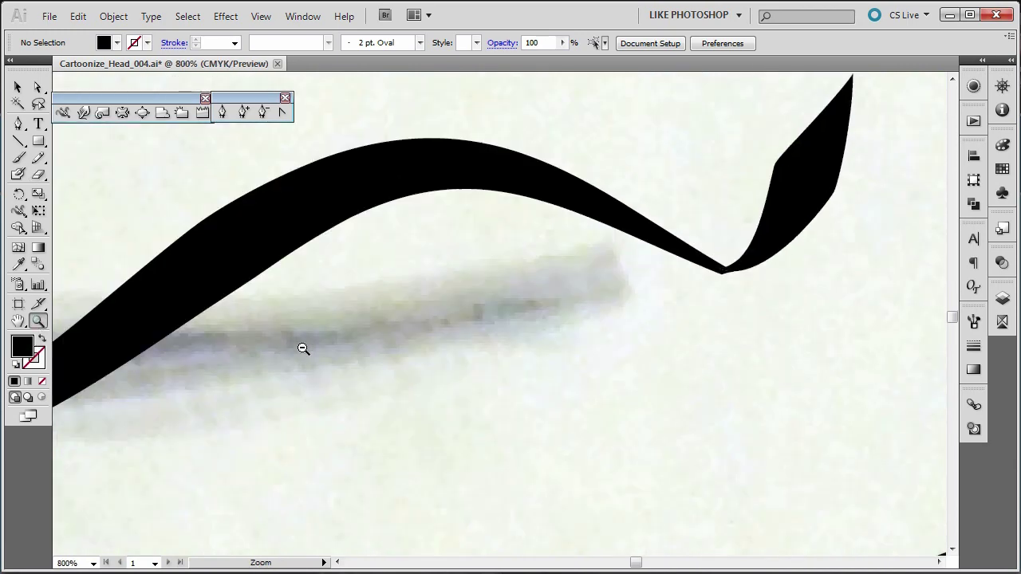
pyautogui.keyDown('alt'); pyautogui.click(303, 348); pyautogui.keyUp('alt')
pyautogui.keyDown('alt'); pyautogui.click(303, 348); pyautogui.keyUp('alt')
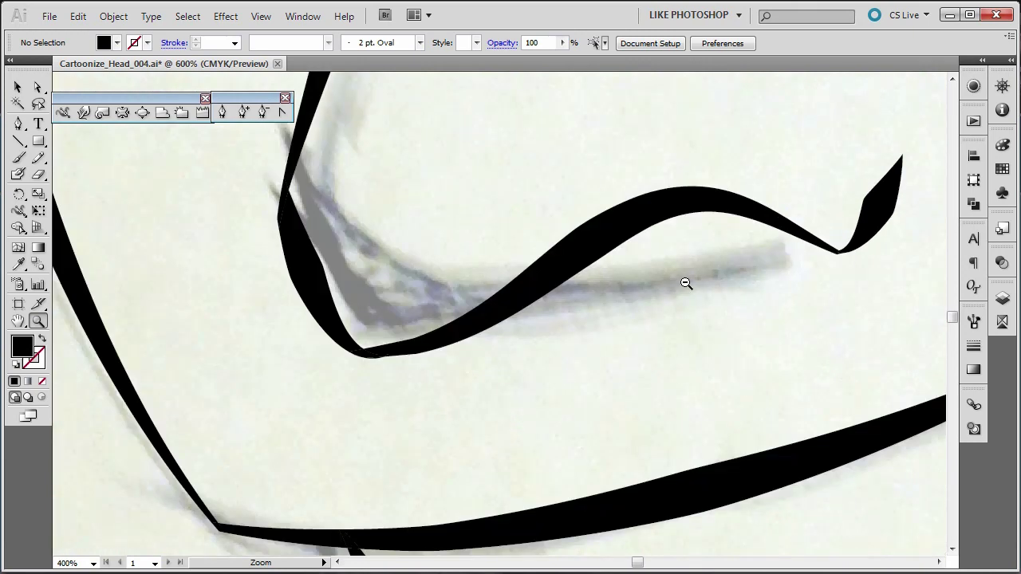
pyautogui.keyDown('alt'); pyautogui.click(686, 283); pyautogui.keyUp('alt')
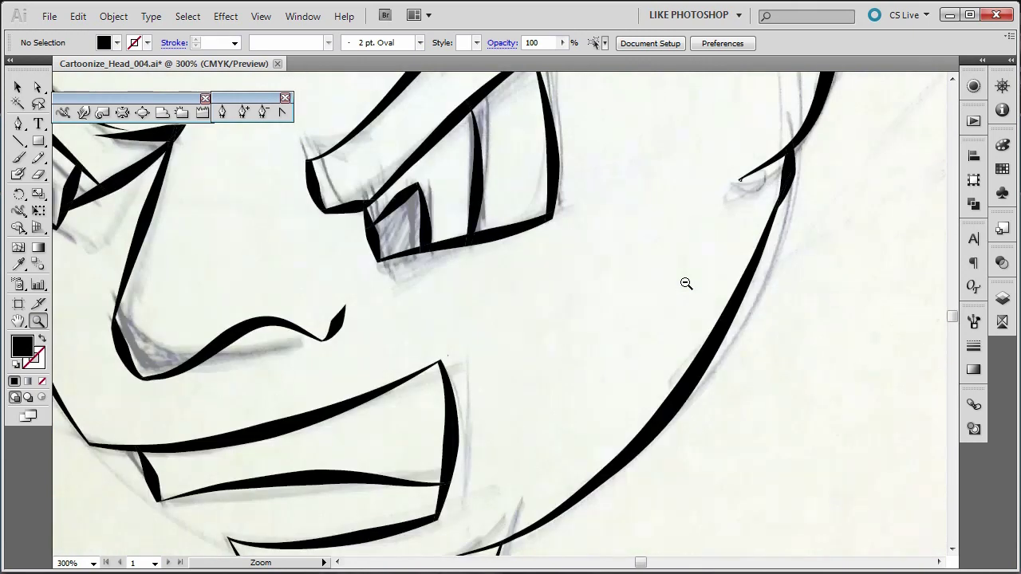
pyautogui.keyDown('alt'); pyautogui.click(275, 296); pyautogui.keyUp('alt')
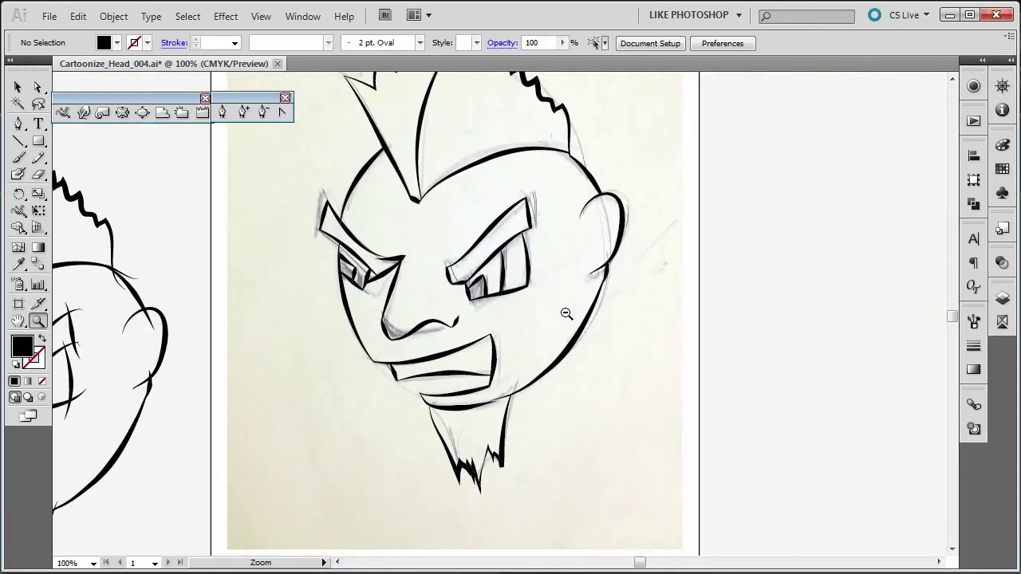
pyautogui.press('space')
pyautogui.moveTo(486, 214)
pyautogui.mouseDown()
pyautogui.moveTo(478, 284)
pyautogui.moveTo(480, 270)
pyautogui.mouseUp()
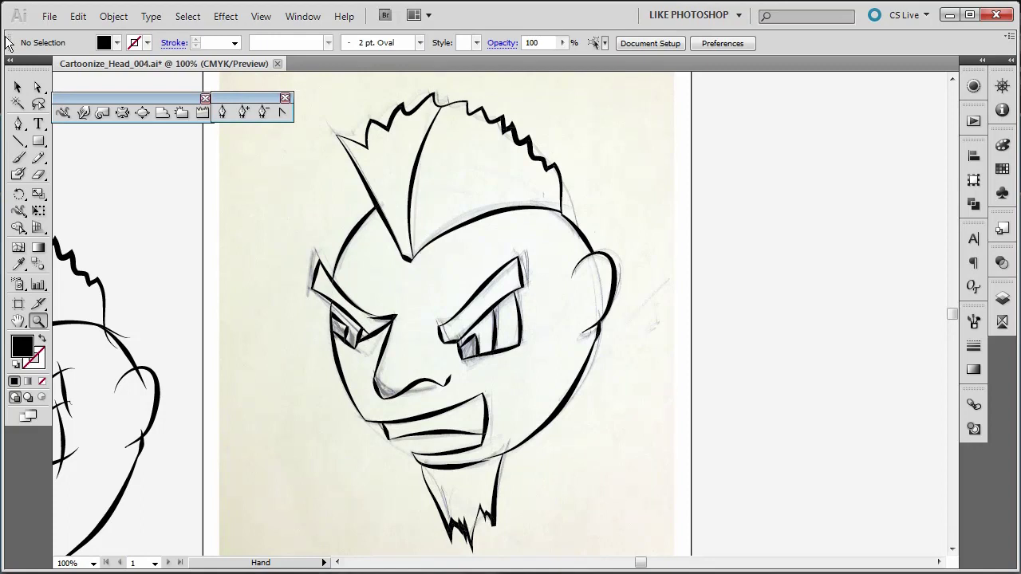
# Step: Make a Live Paint group from all the line paths of the mohawk head, then deselect it
pyautogui.click(19, 88)
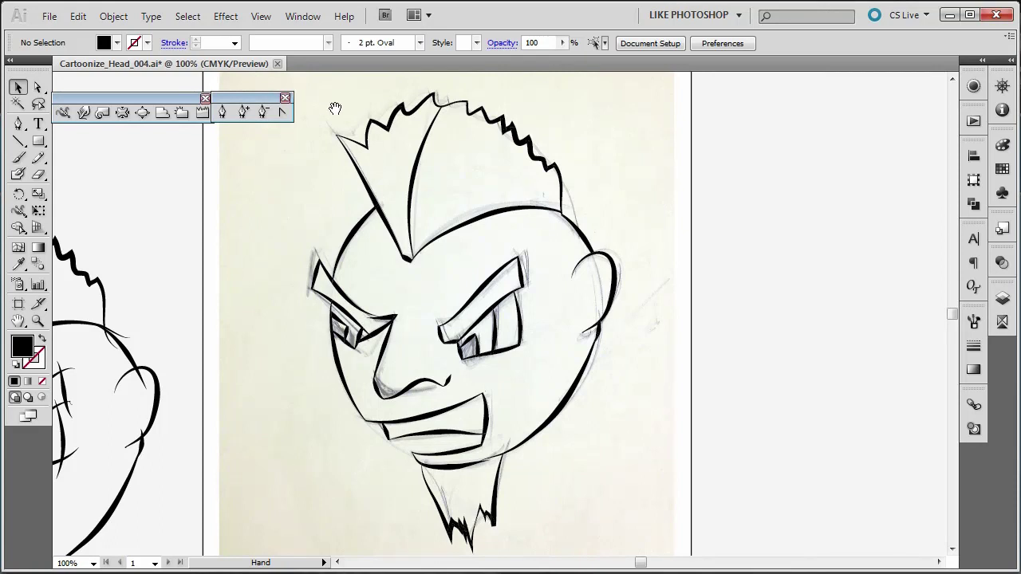
pyautogui.press('space')
pyautogui.moveTo(277, 81)
pyautogui.mouseDown()
pyautogui.moveTo(435, 179)
pyautogui.moveTo(510, 359)
pyautogui.moveTo(632, 505)
pyautogui.moveTo(636, 552)
pyautogui.moveTo(641, 510)
pyautogui.mouseUp()
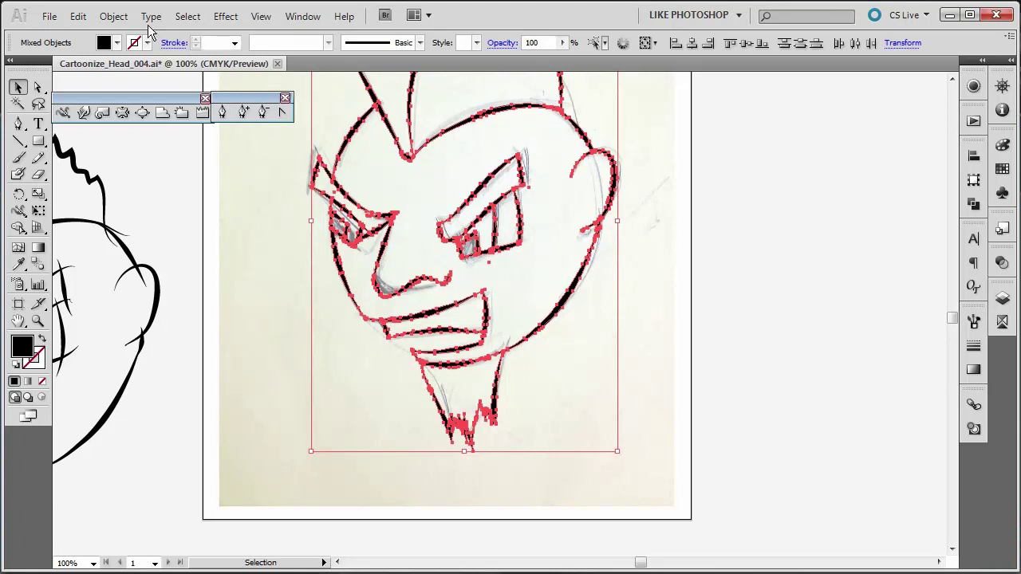
pyautogui.click(113, 17)
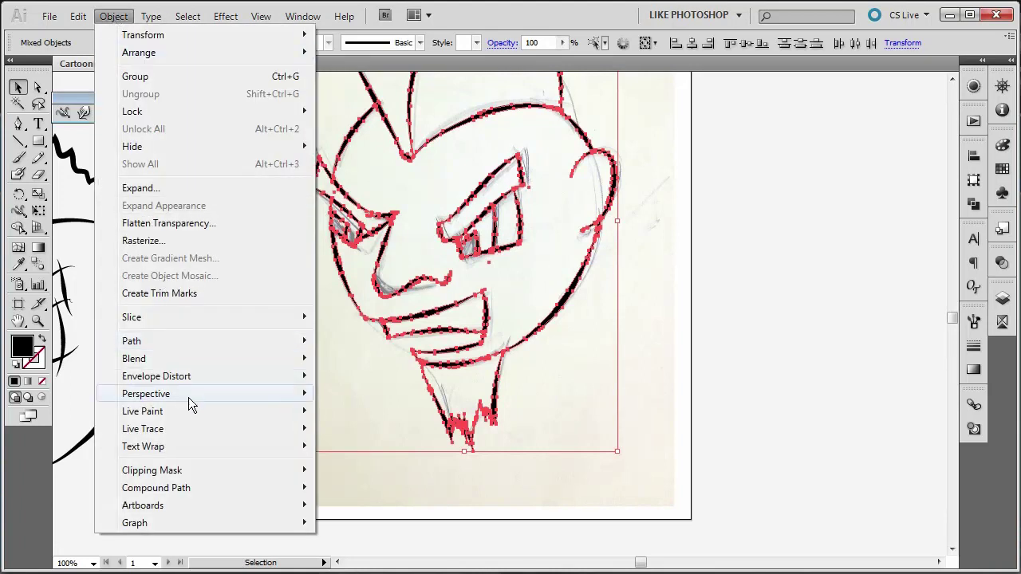
pyautogui.moveTo(292, 413)
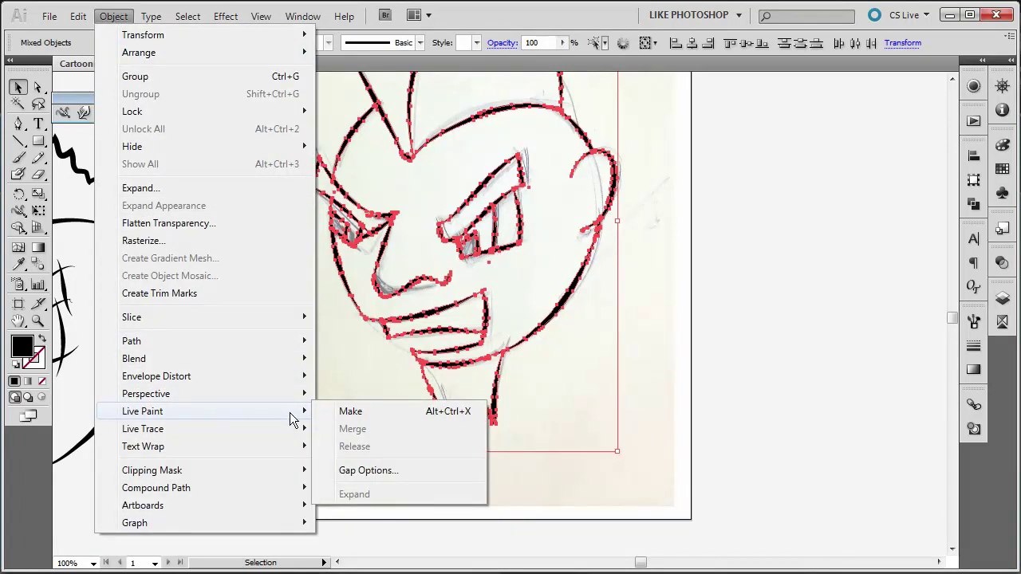
pyautogui.click(351, 411)
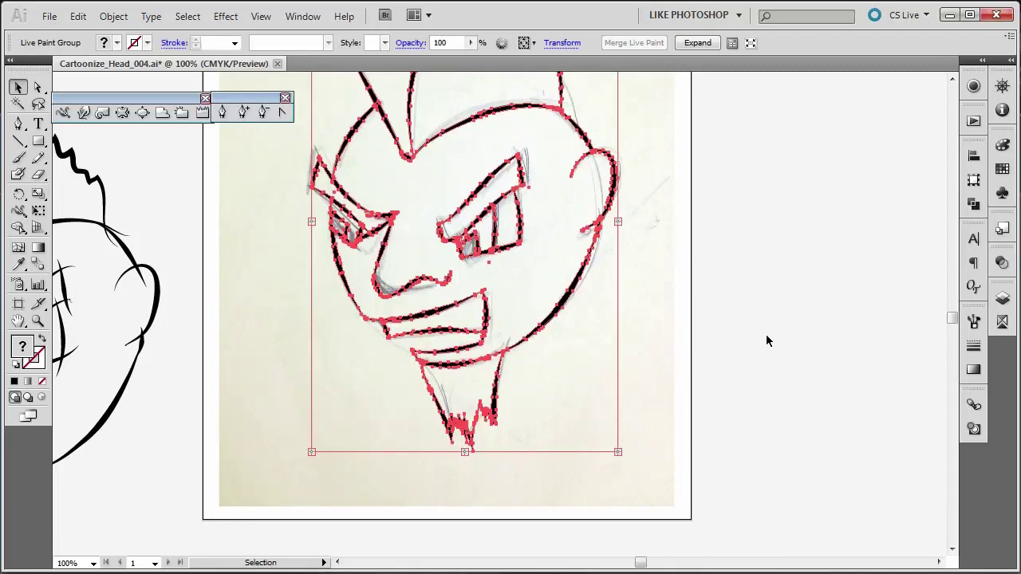
pyautogui.moveTo(952, 317); pyautogui.dragTo(954, 316)
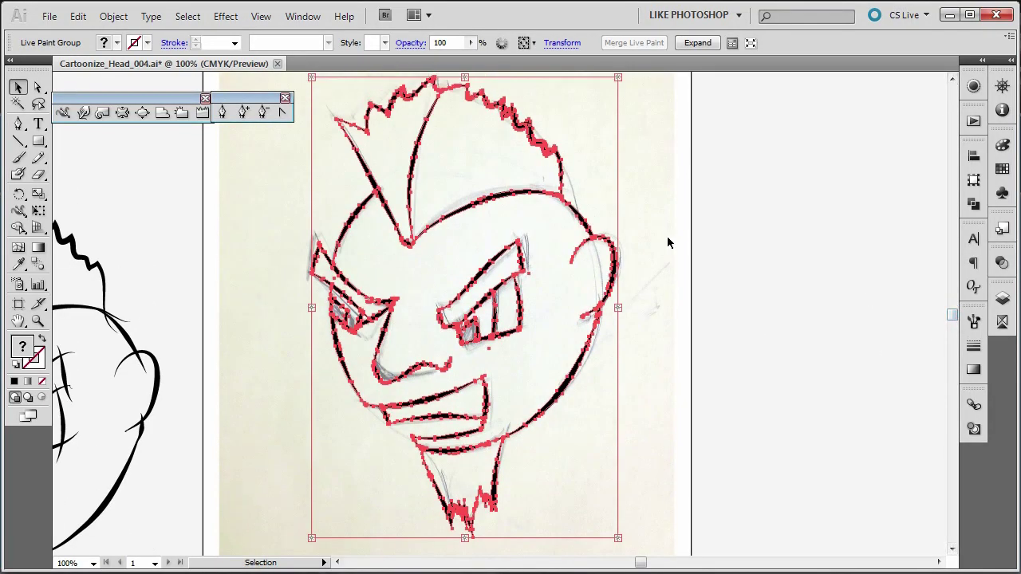
pyautogui.click(752, 252)
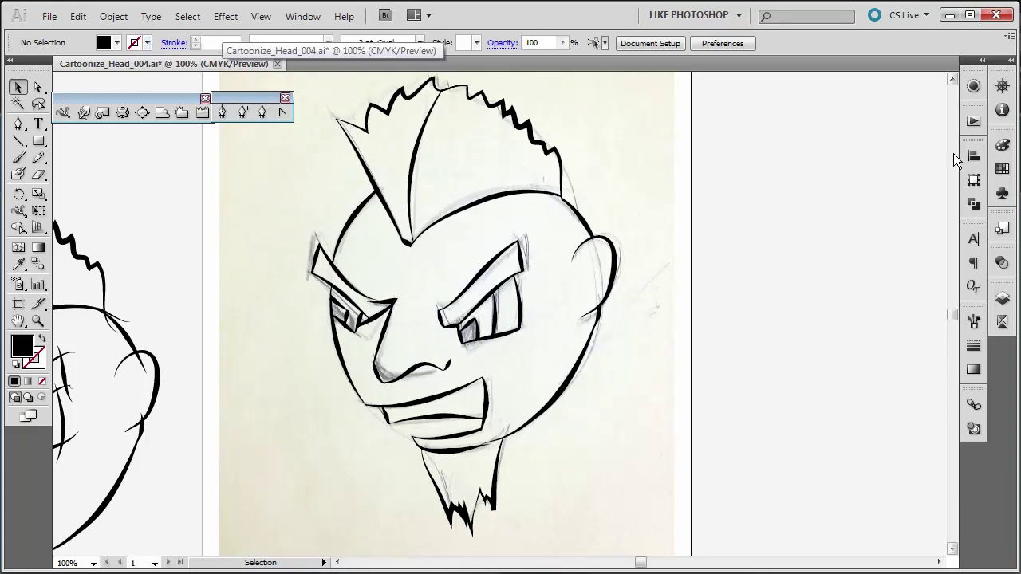
# Step: Choose a dark blue fill and save it as a process color swatch named C=100 M=75 Y=39 K=28
pyautogui.click(1011, 61)
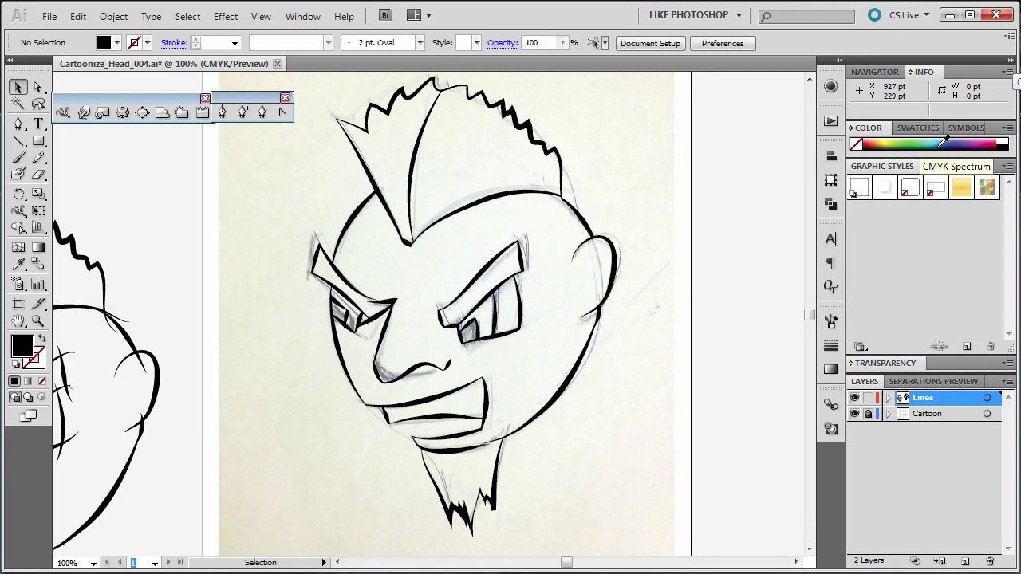
pyautogui.click(942, 143)
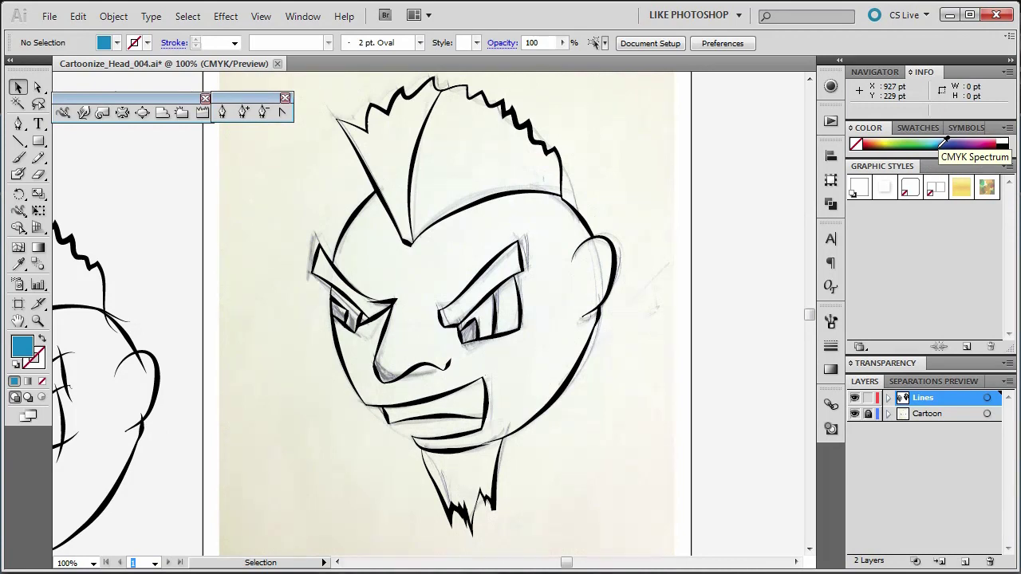
pyautogui.click(944, 142)
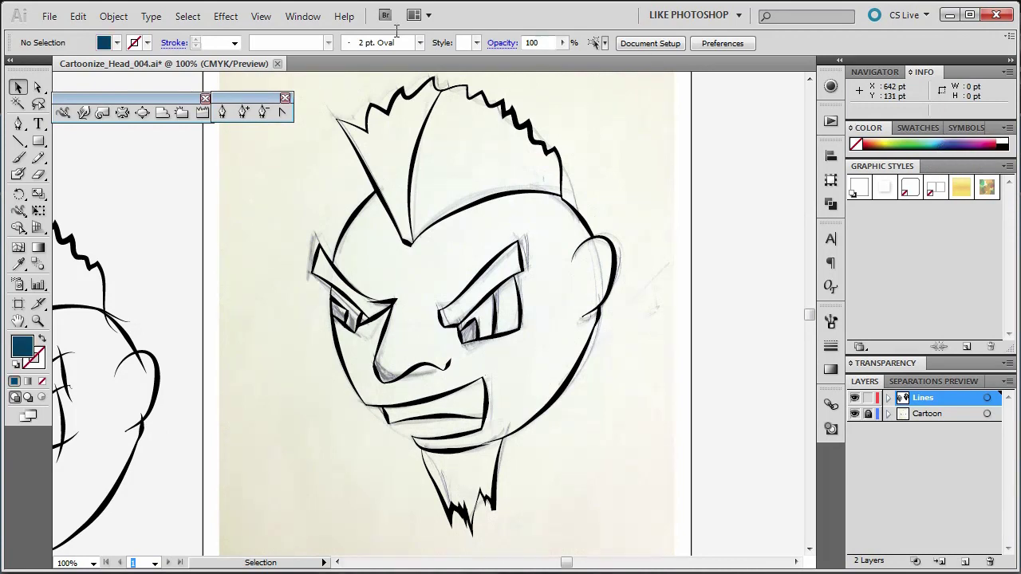
pyautogui.click(116, 43)
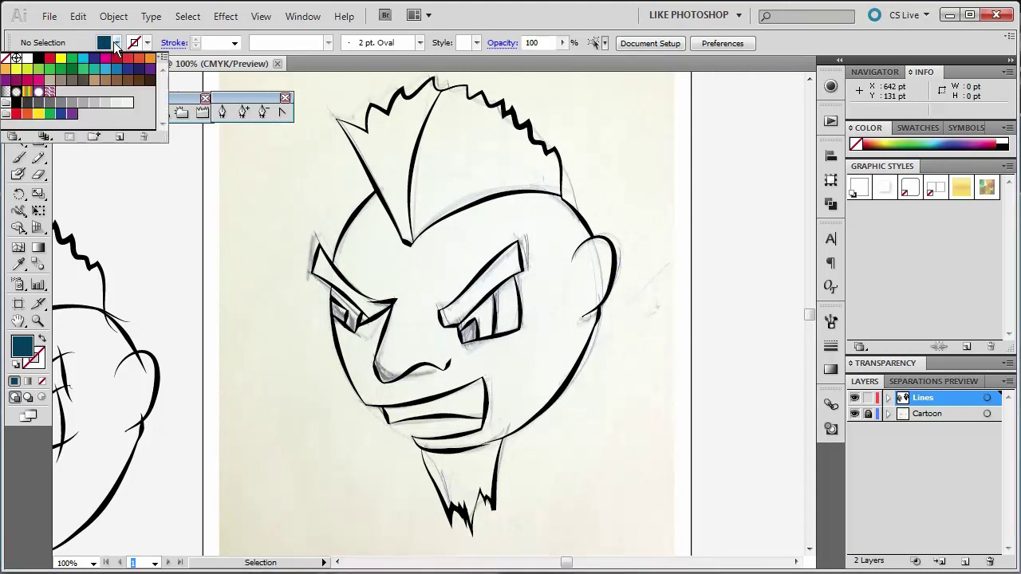
pyautogui.click(124, 140)
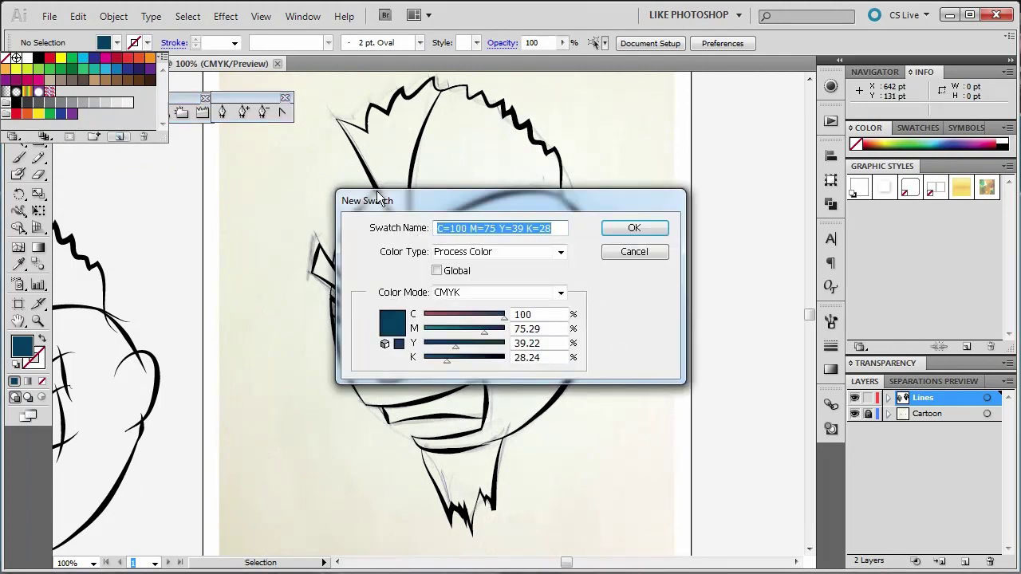
pyautogui.click(624, 230)
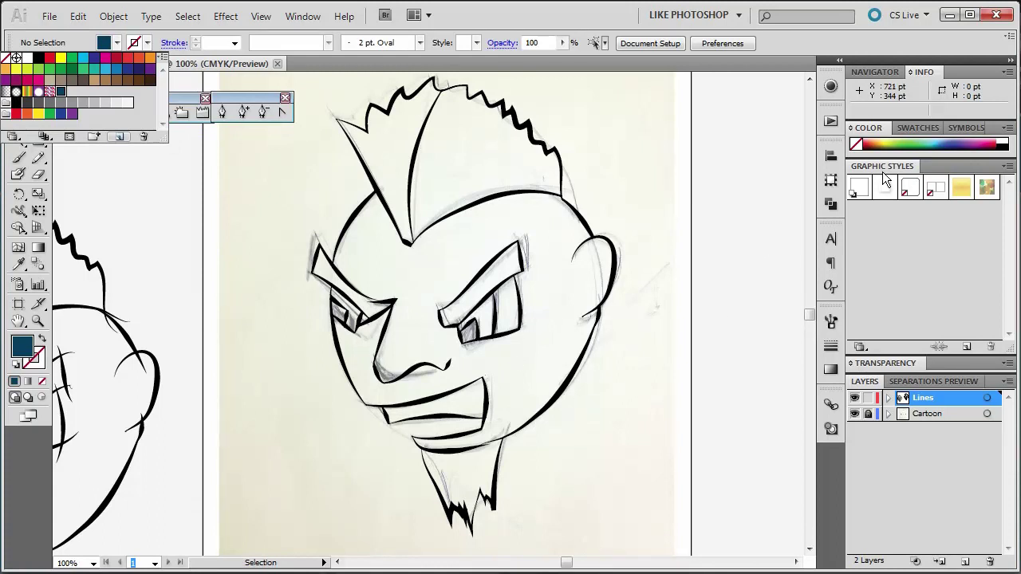
# Step: Choose a medium blue fill and save it as a process color swatch named C=79 M=45 Y=0 K=0
pyautogui.click(947, 140)
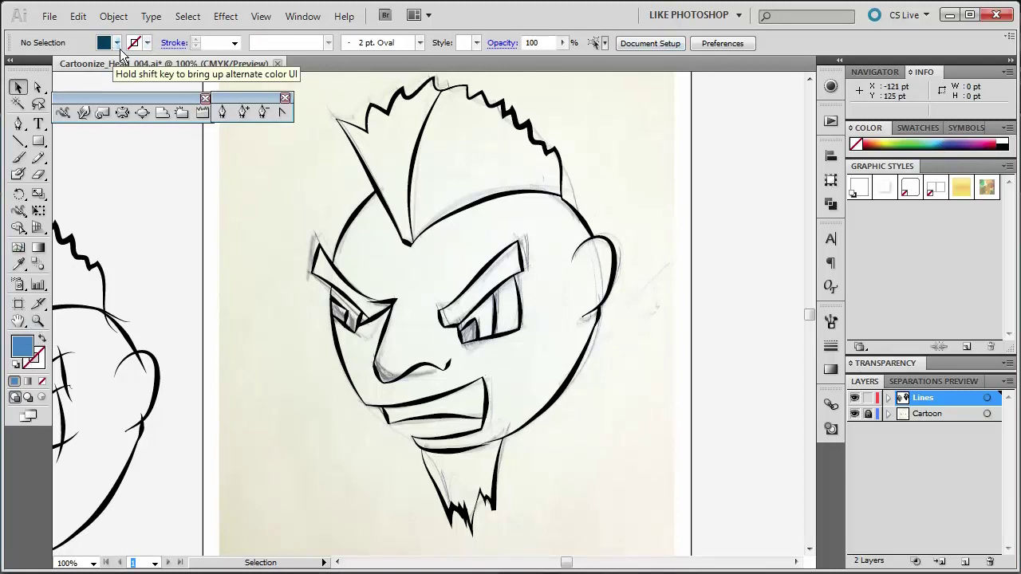
pyautogui.click(941, 143)
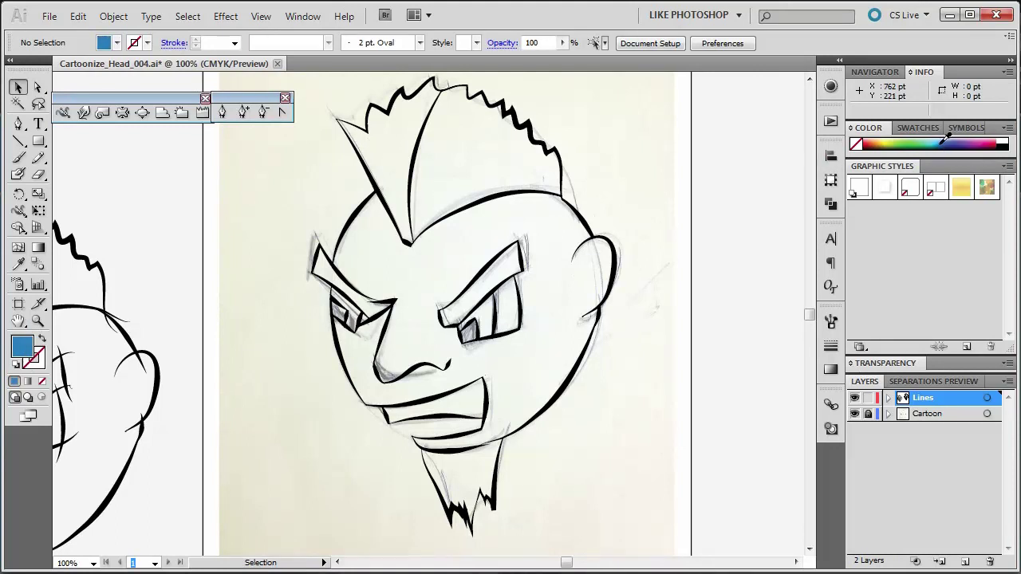
pyautogui.click(116, 43)
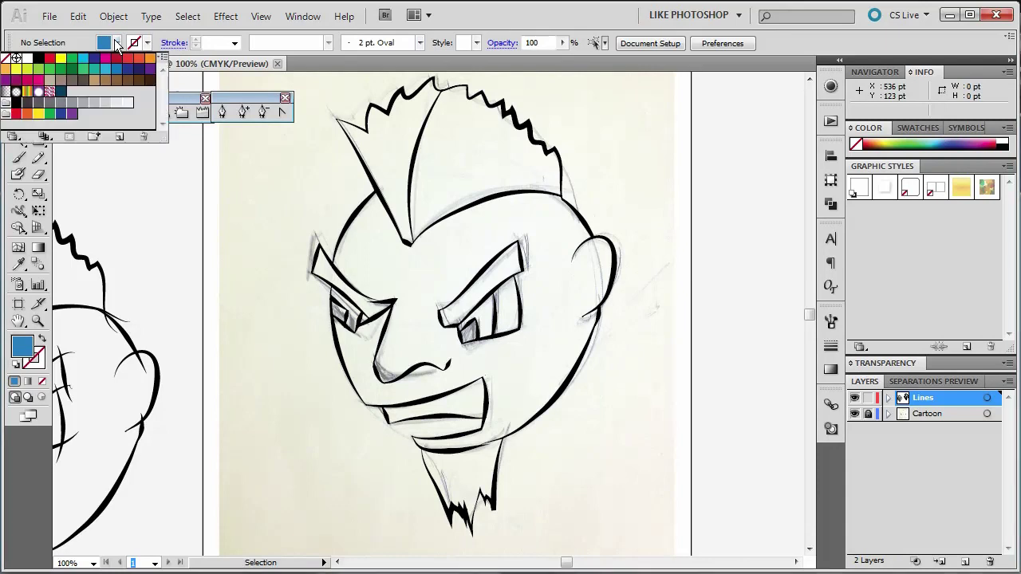
pyautogui.click(120, 138)
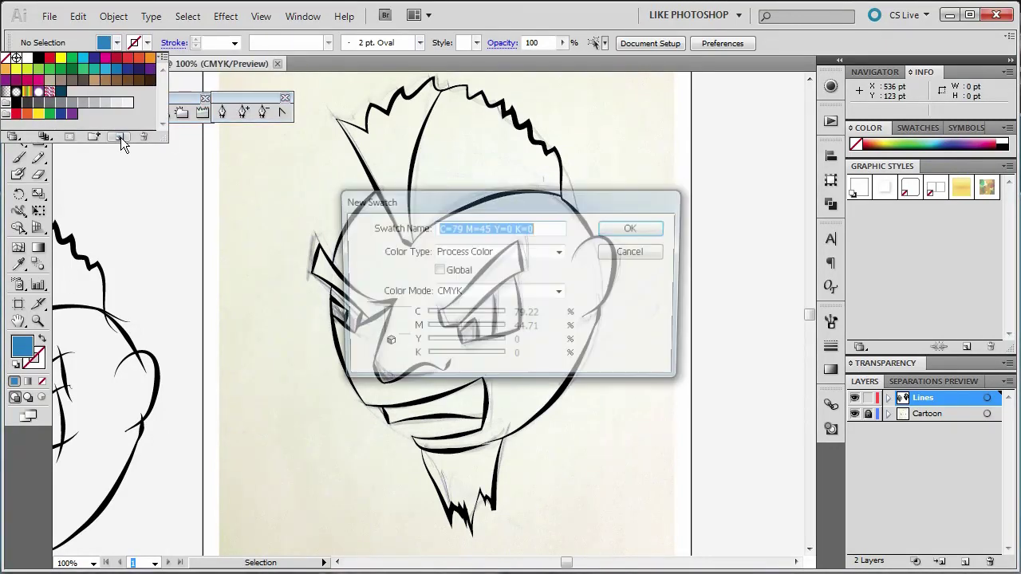
pyautogui.click(630, 229)
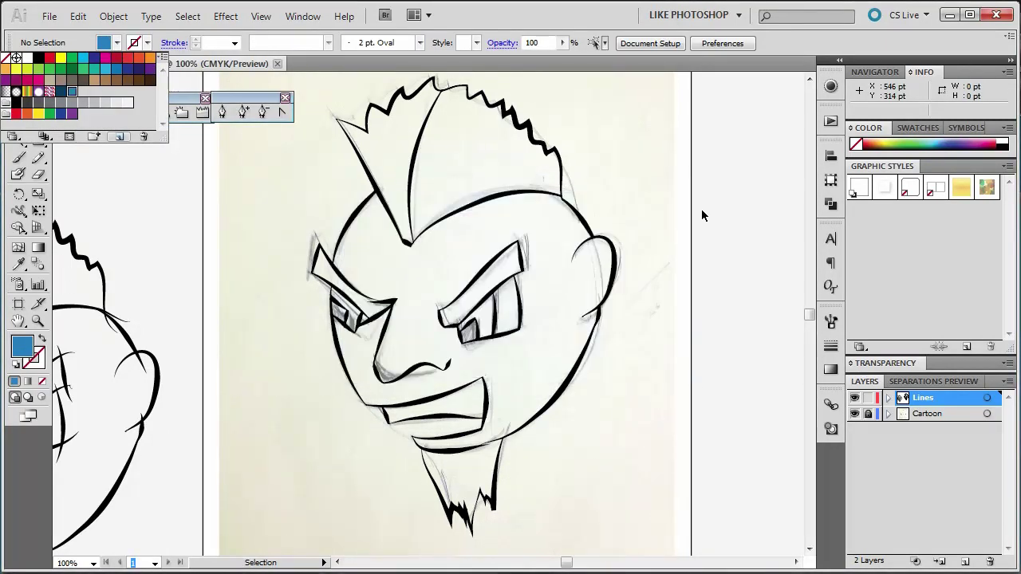
# Step: Choose a light cyan-blue fill and save it as a process color swatch named C=58 M=0 Y=3 K=0
pyautogui.click(938, 144)
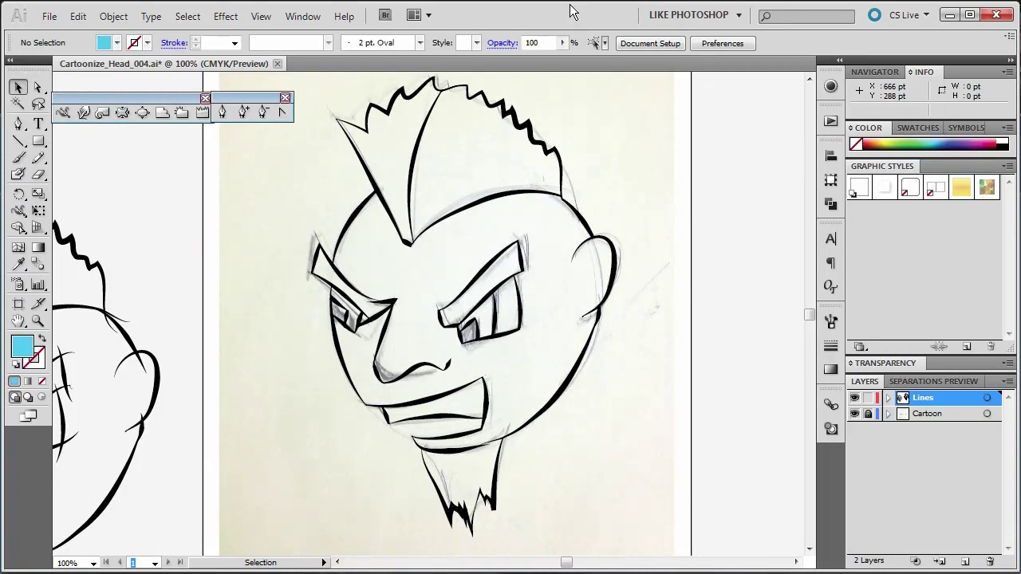
pyautogui.click(118, 43)
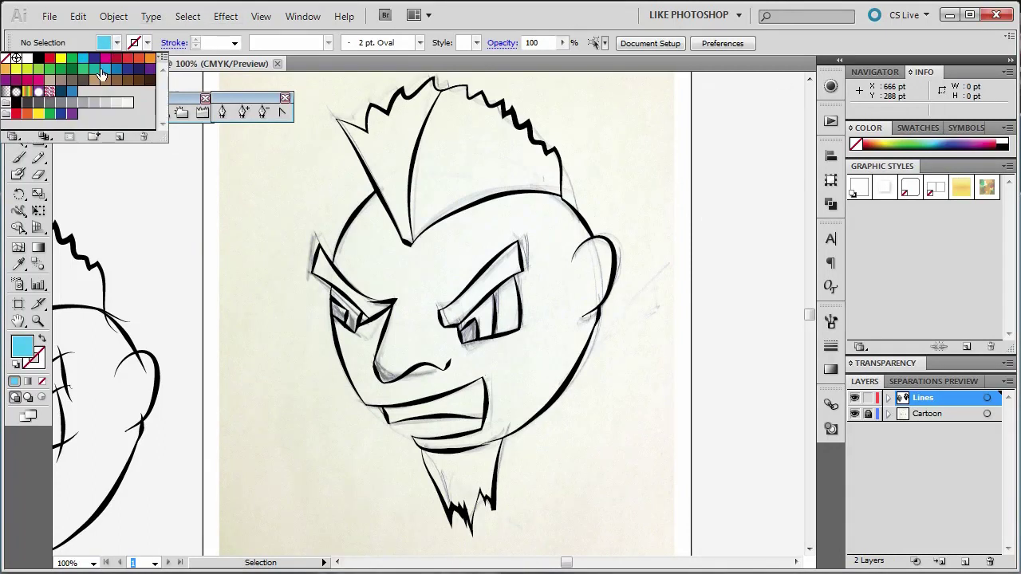
pyautogui.click(119, 137)
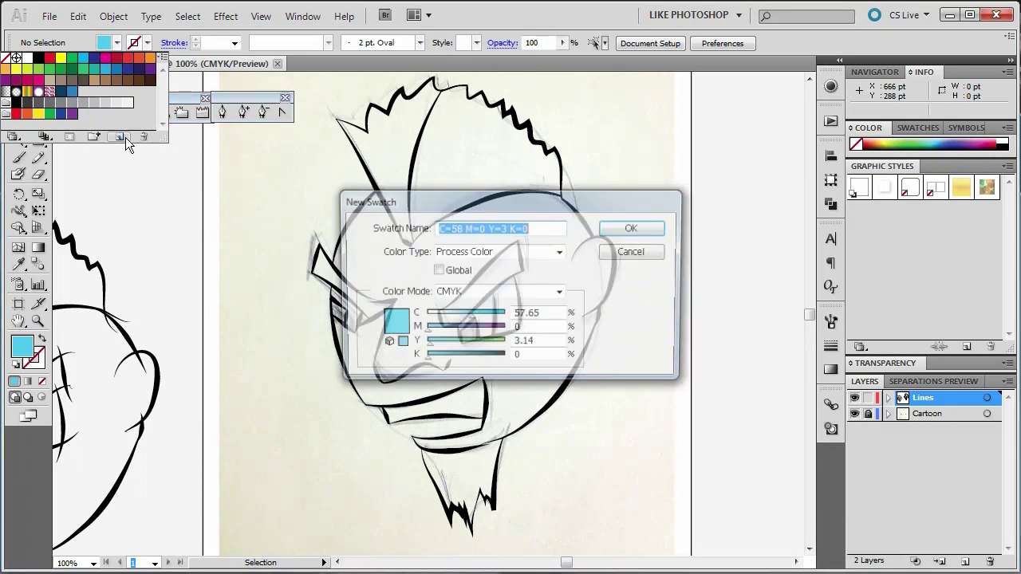
pyautogui.click(634, 230)
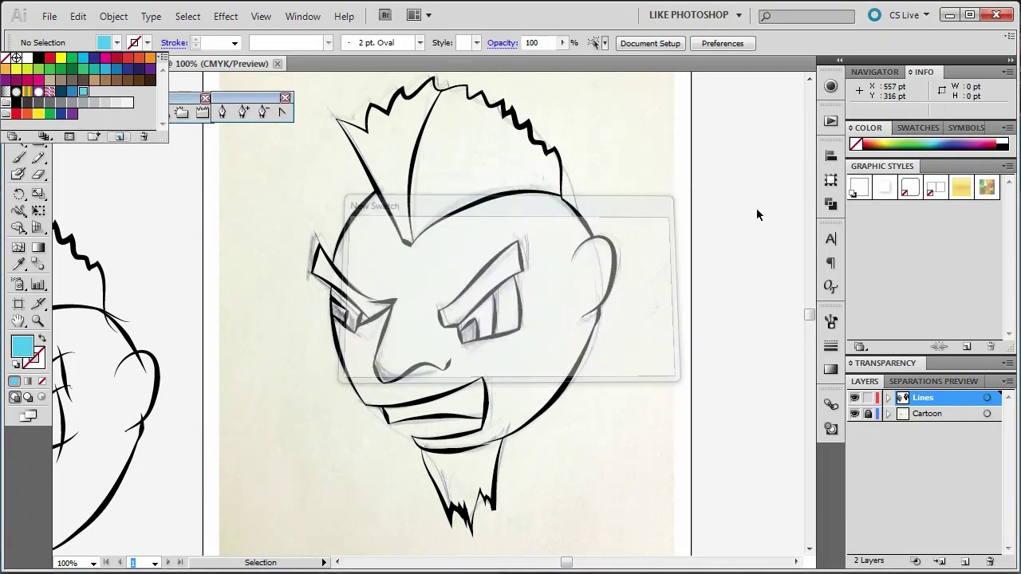
# Step: Choose a pale blue fill and save it as a process color swatch named C=31 M=0 Y=4 K=0
pyautogui.click(938, 133)
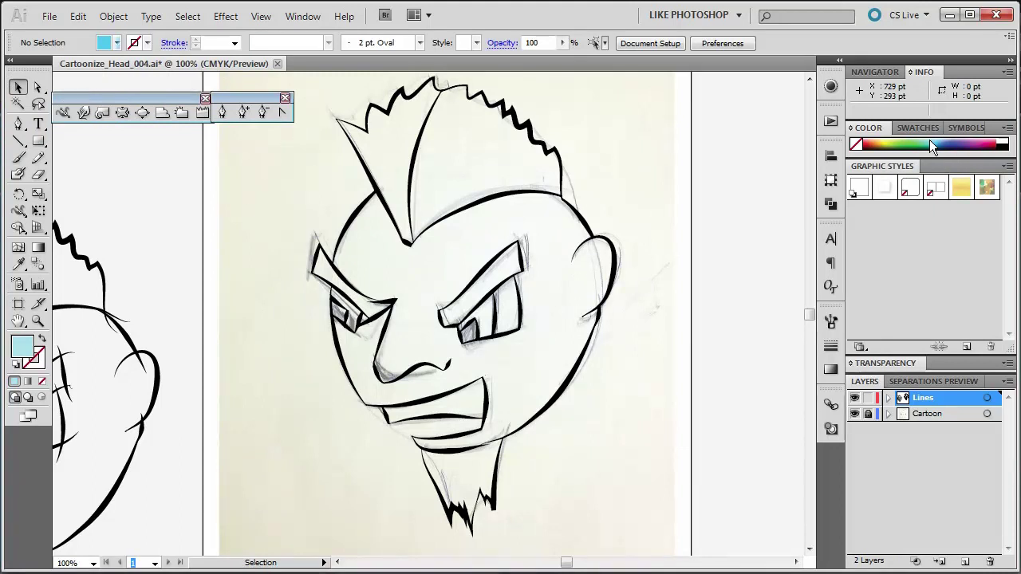
pyautogui.click(939, 139)
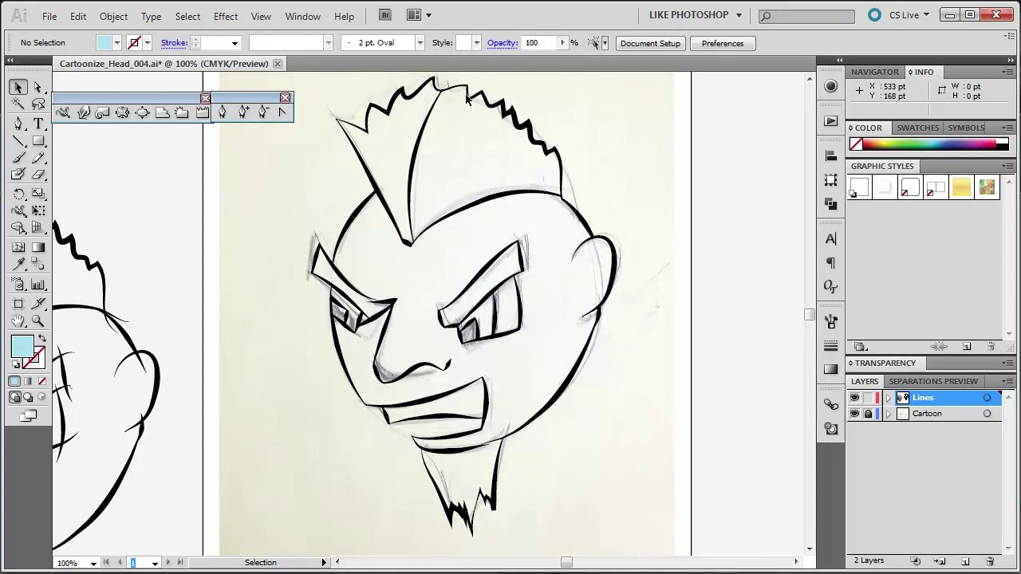
pyautogui.click(117, 43)
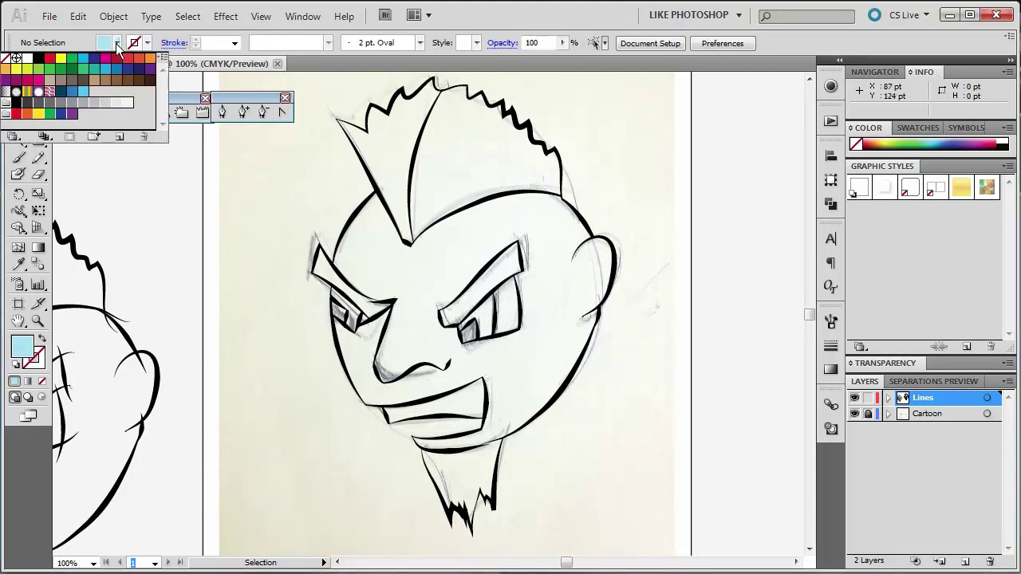
pyautogui.click(120, 137)
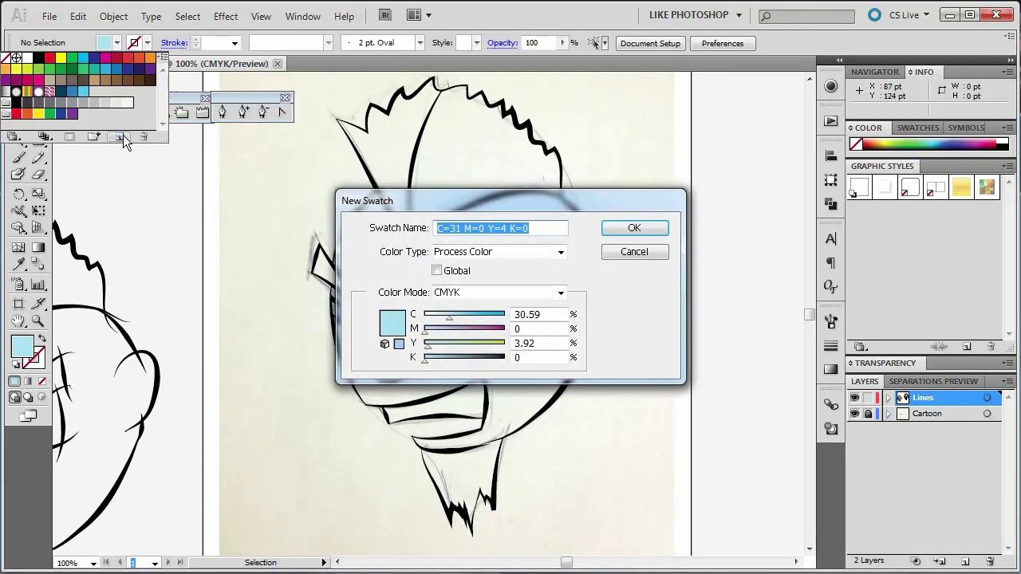
pyautogui.click(636, 227)
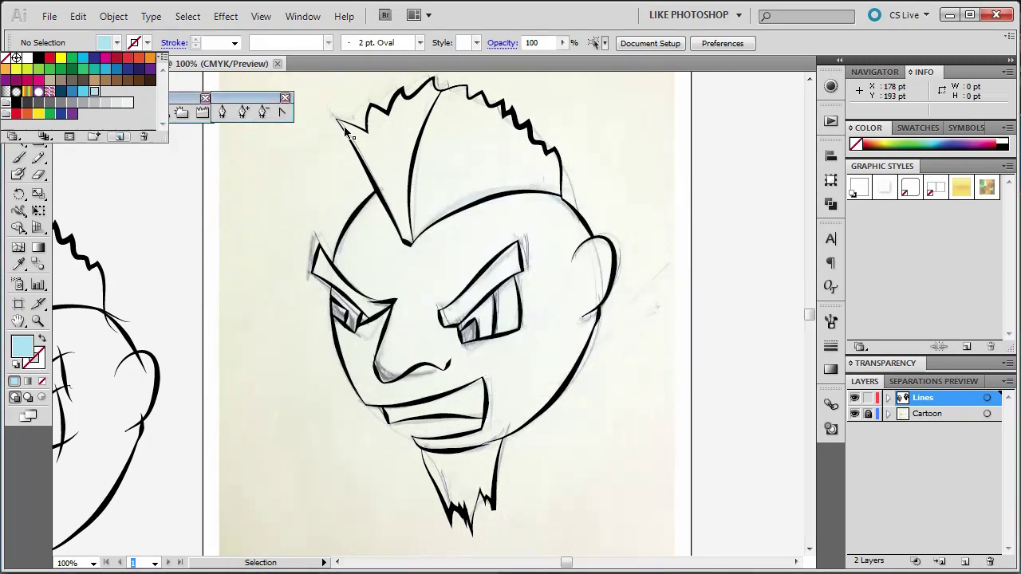
# Step: Fill the face, ear and chin with the C=58 M=0 Y=3 K=0 swatch using the Live Paint Bucket
pyautogui.click(85, 95)
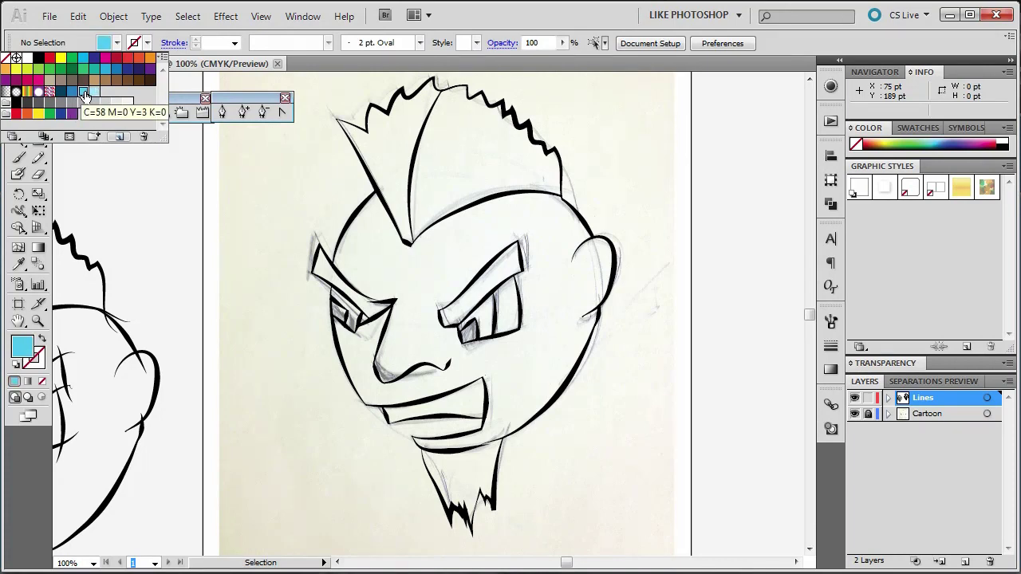
pyautogui.click(460, 20)
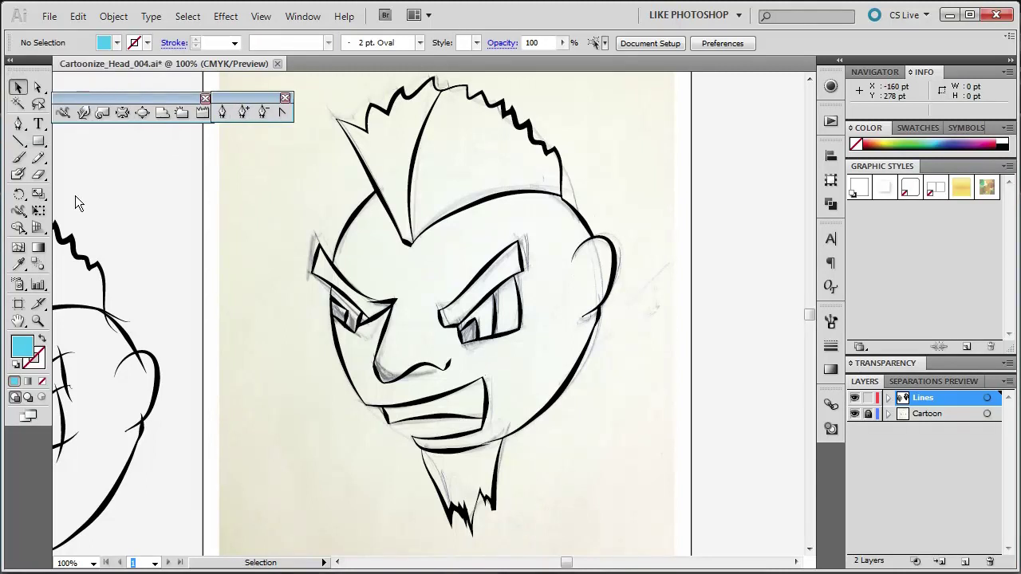
pyautogui.click(16, 232)
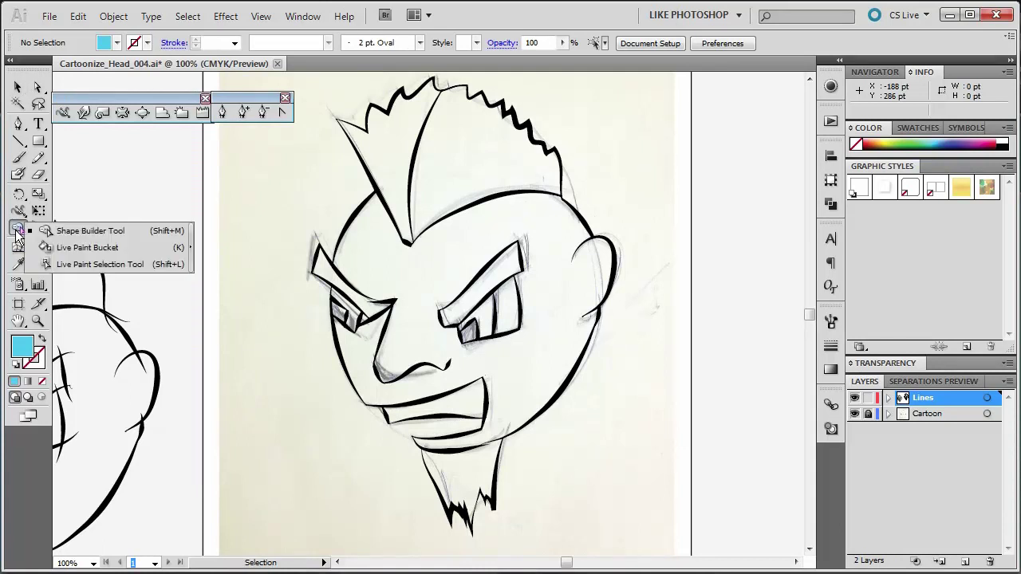
pyautogui.click(70, 250)
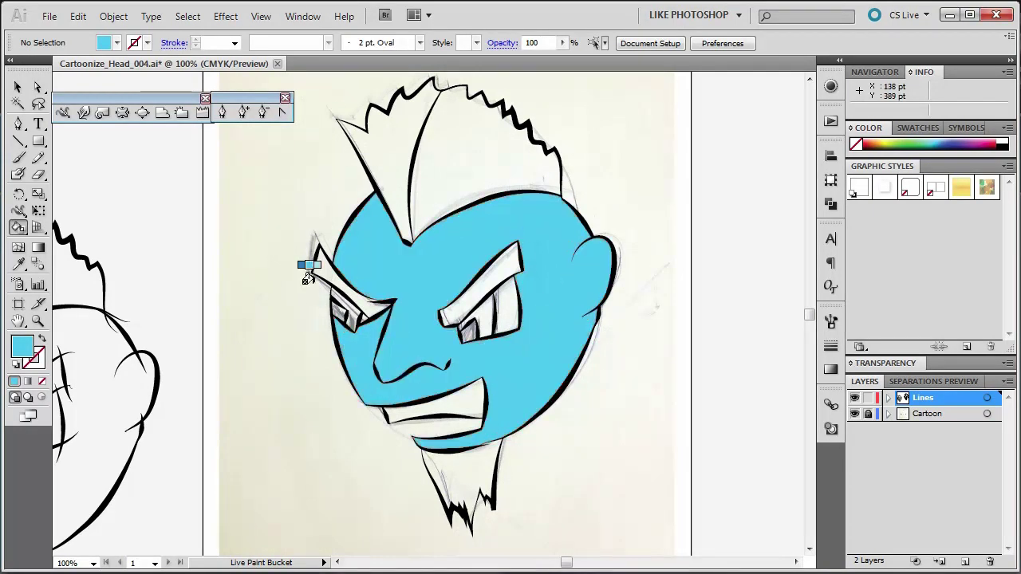
# Step: Fill the mohawk's narrow front section with medium blue C=79 M=45 Y=0 K=0 and its large side section with dark blue C=100 M=75 Y=39 K=28
pyautogui.click(117, 42)
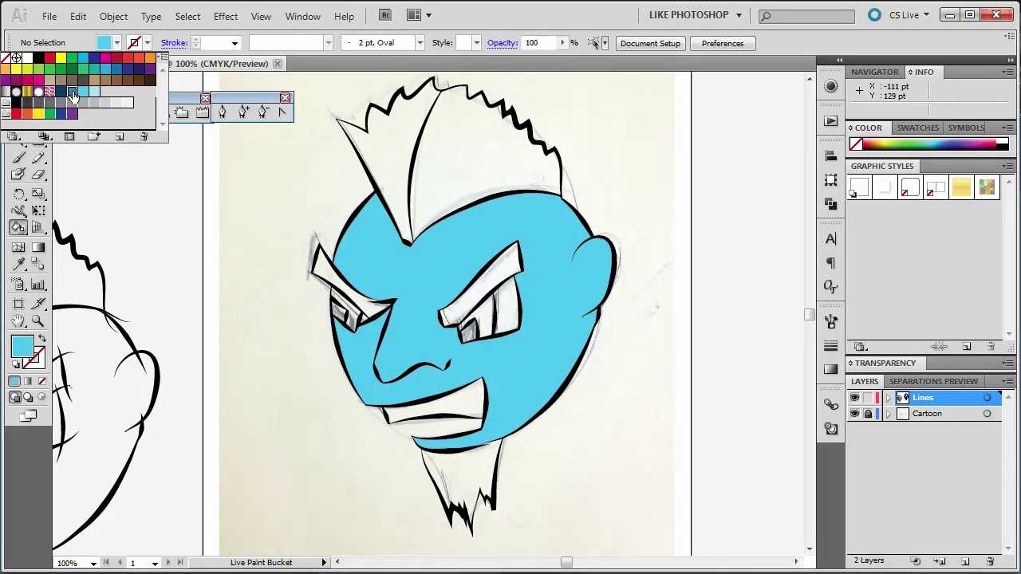
pyautogui.click(71, 93)
pyautogui.click(469, 159)
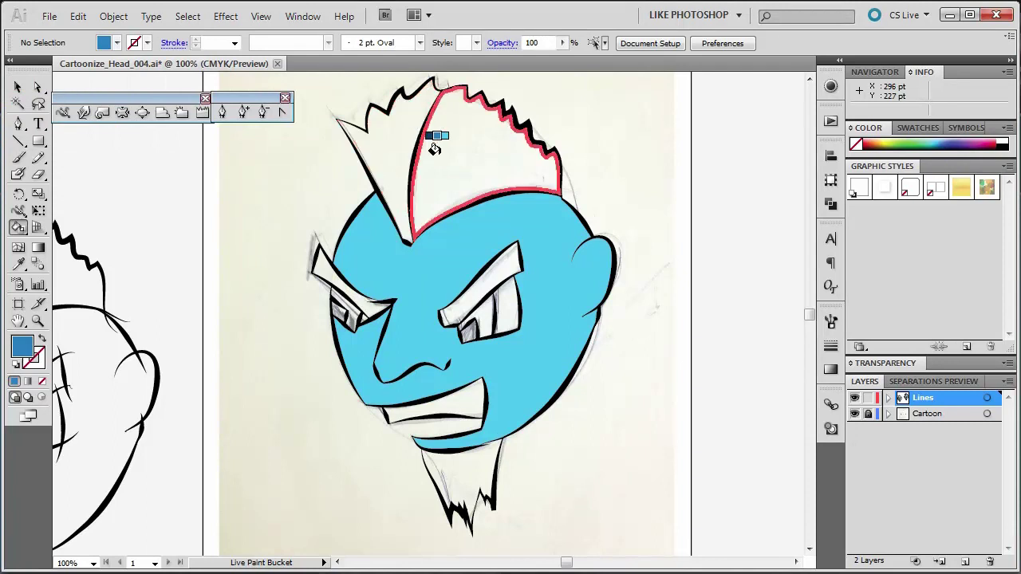
pyautogui.click(394, 143)
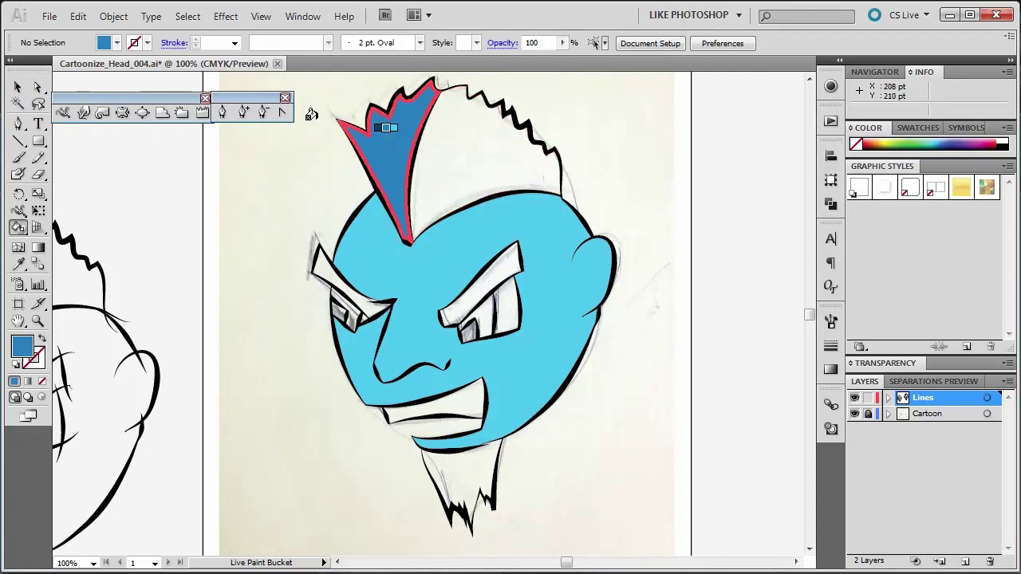
pyautogui.click(116, 44)
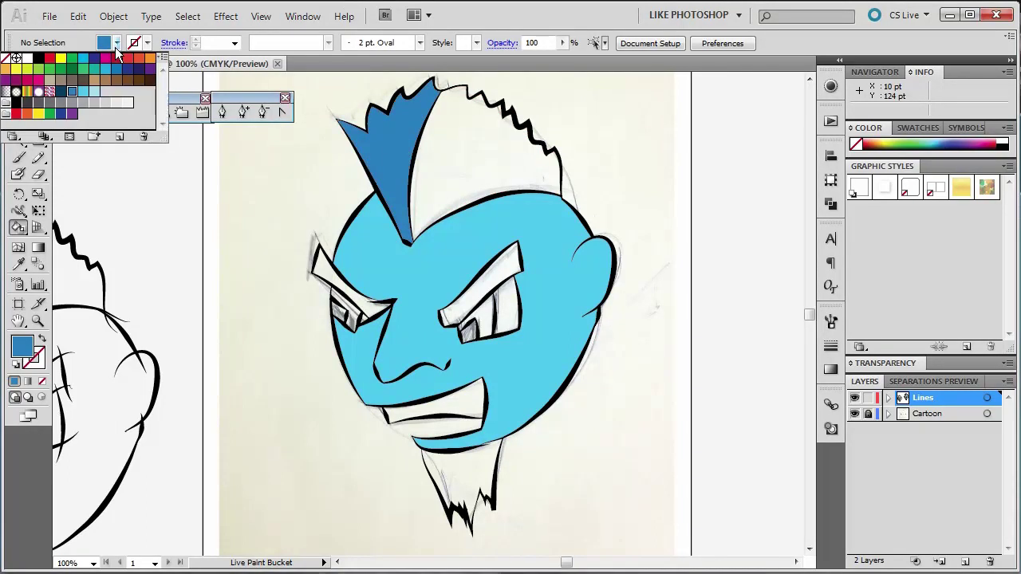
pyautogui.click(61, 92)
pyautogui.click(479, 148)
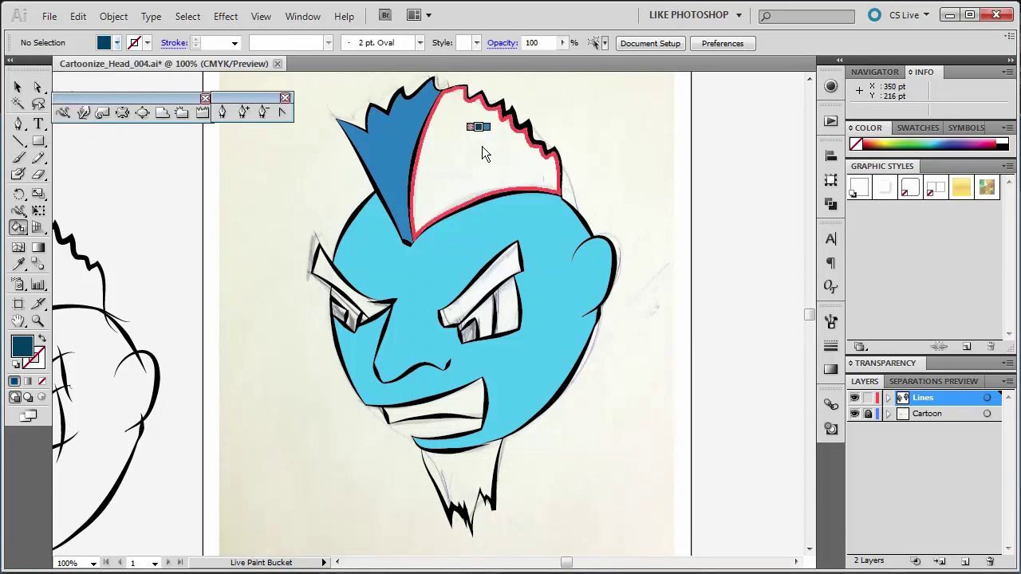
pyautogui.click(477, 140)
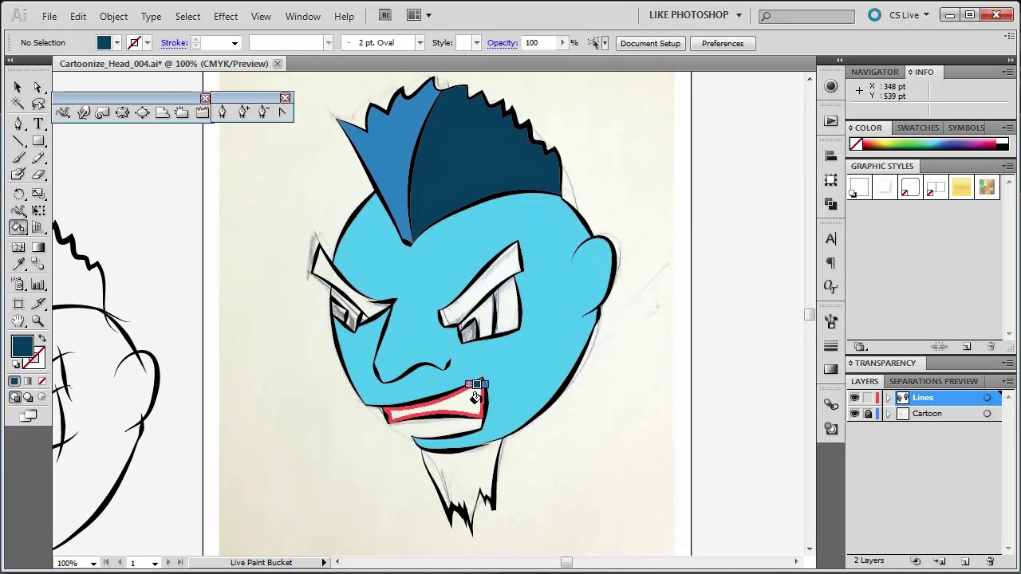
# Step: Review the Live Paint gap detection options and close them without making changes
pyautogui.click(113, 17)
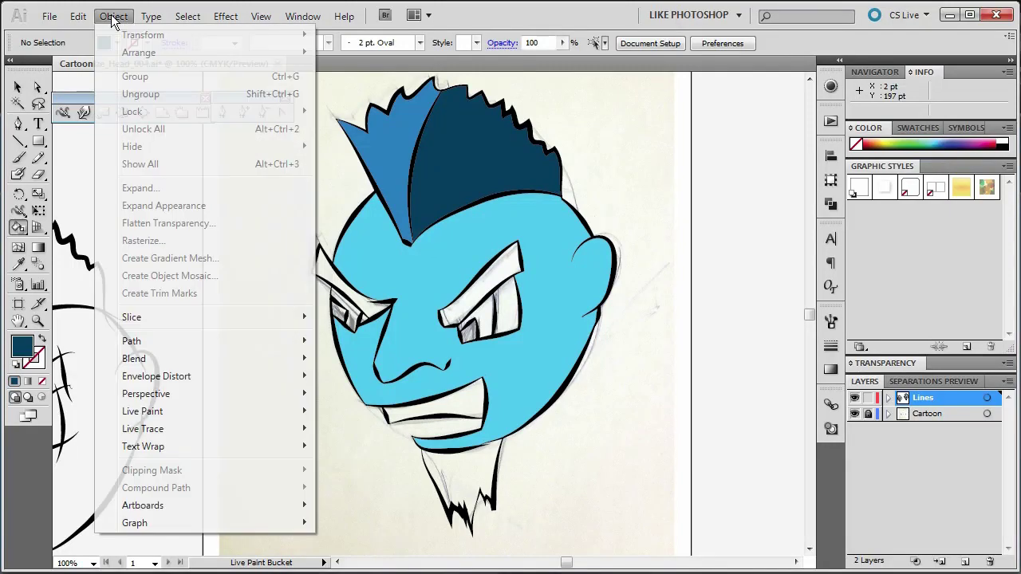
pyautogui.moveTo(171, 414)
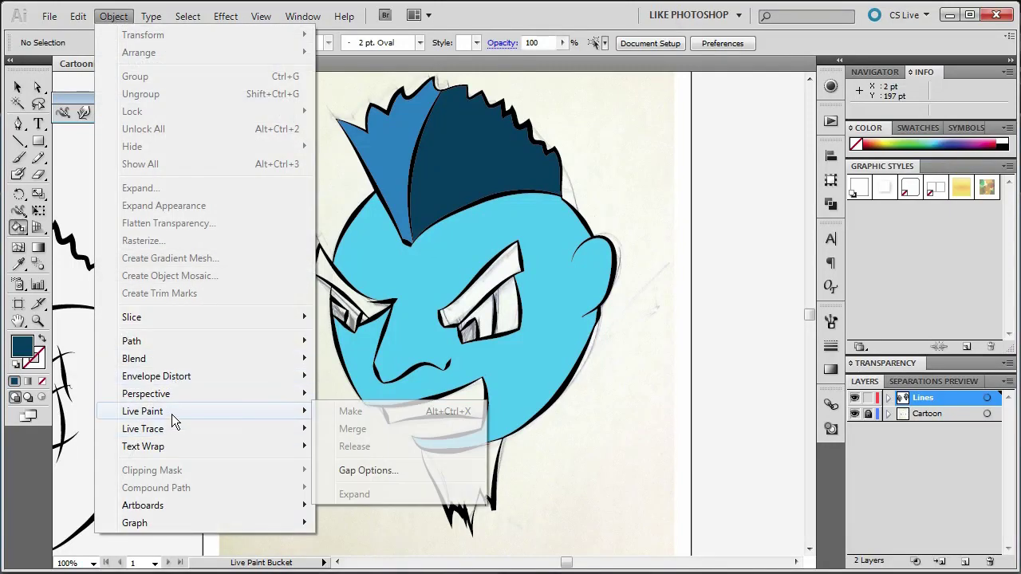
pyautogui.click(335, 470)
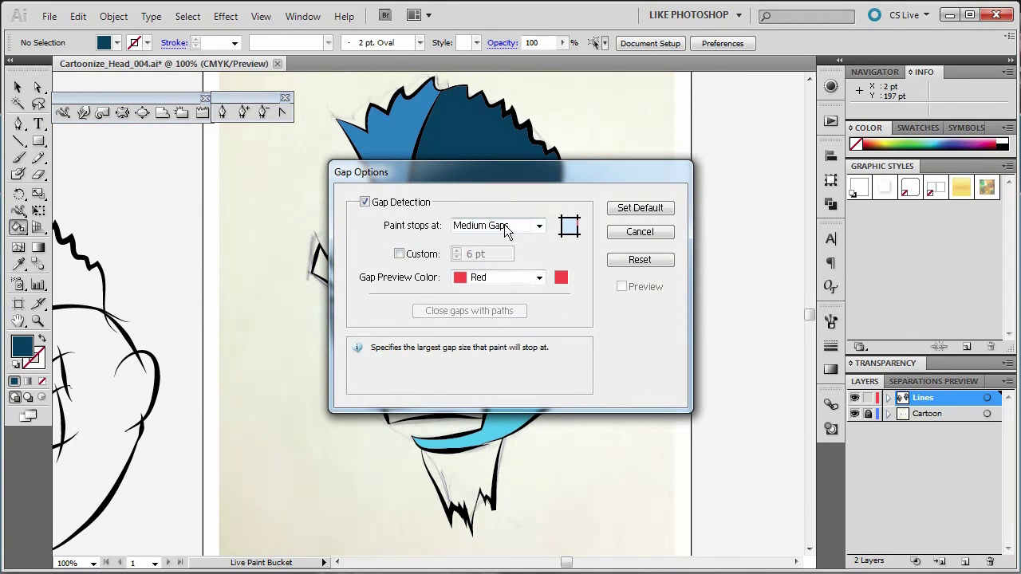
pyautogui.click(647, 230)
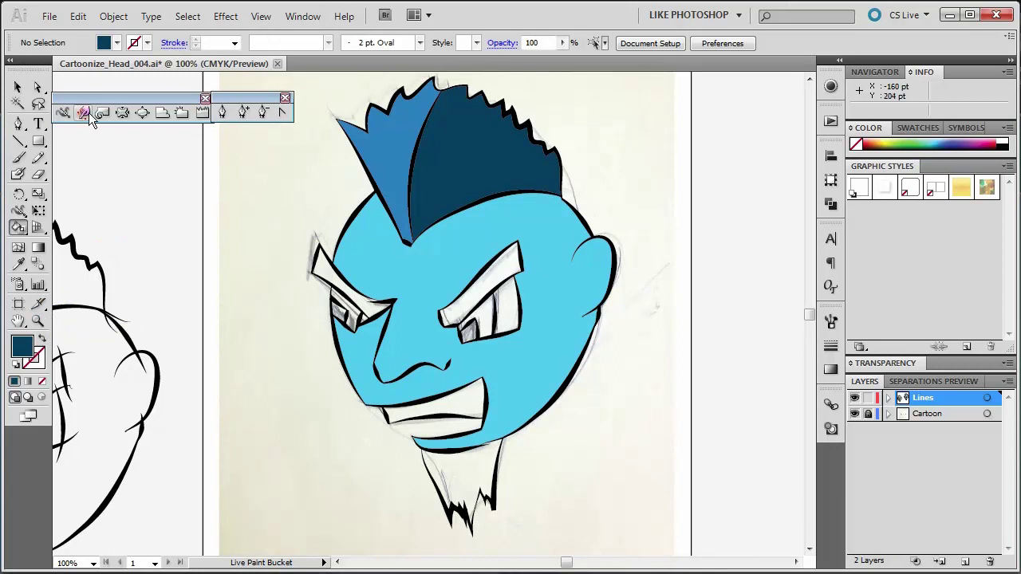
# Step: Fill both eyebrows with purple using the Live Paint Bucket
pyautogui.click(116, 43)
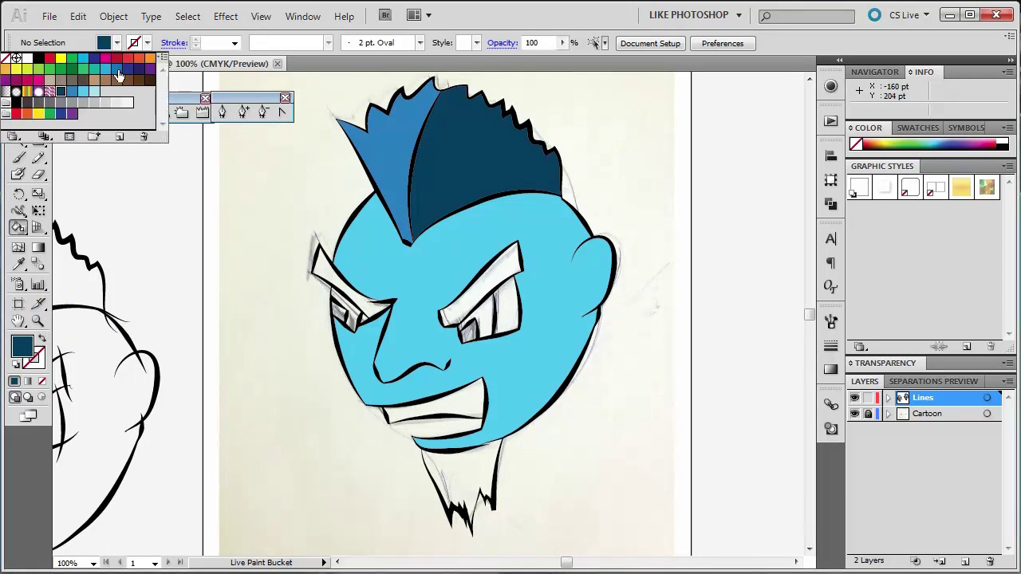
pyautogui.click(150, 69)
pyautogui.click(324, 273)
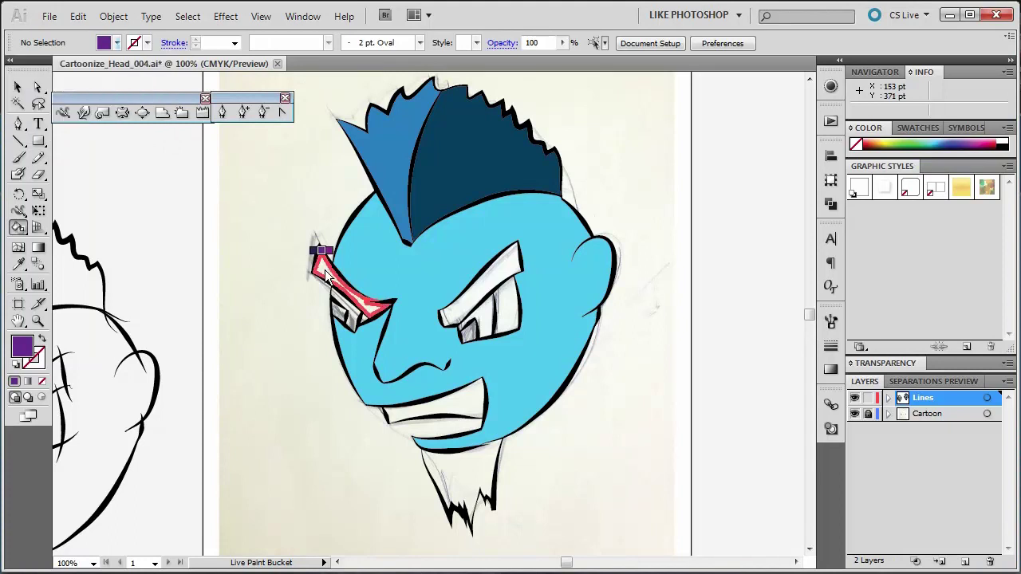
pyautogui.click(324, 273)
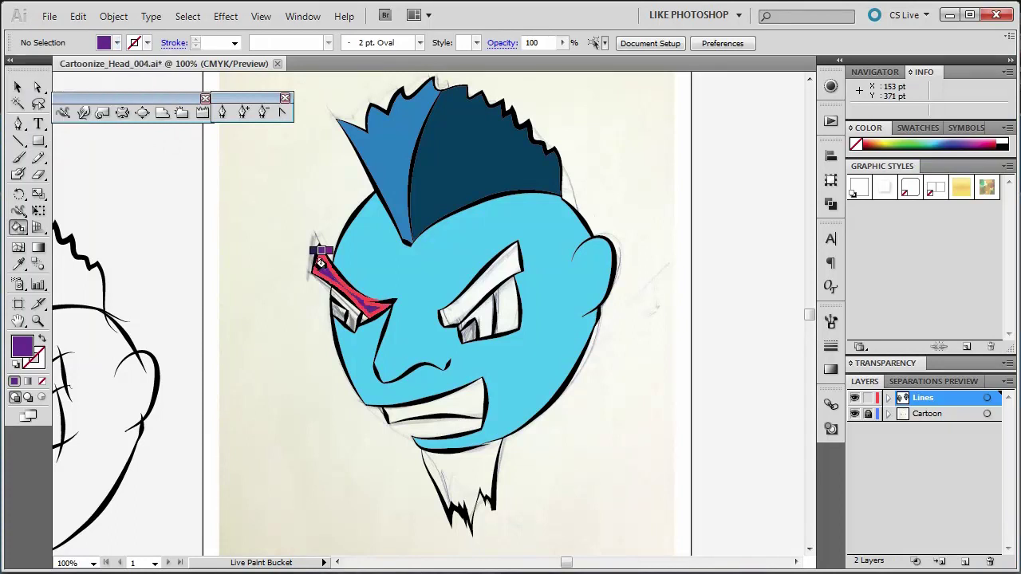
pyautogui.click(501, 262)
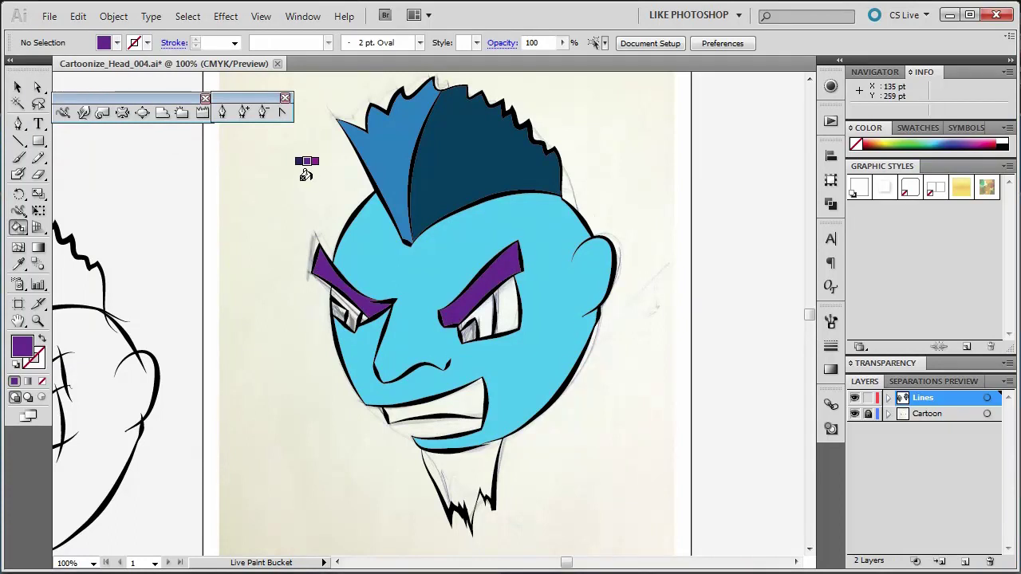
# Step: Fill the whites of both eyes and the teeth with white
pyautogui.click(117, 44)
pyautogui.click(27, 59)
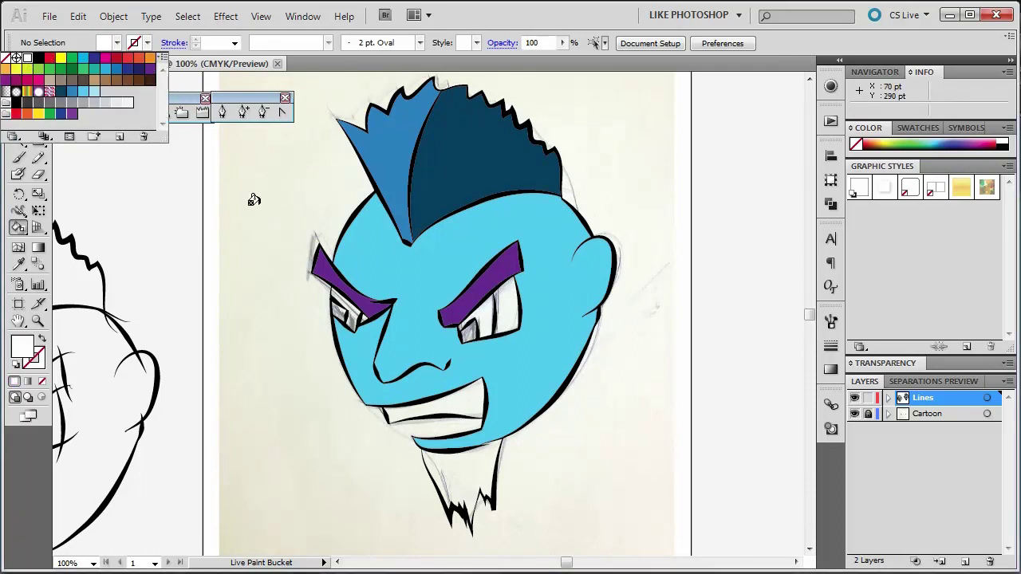
pyautogui.click(358, 313)
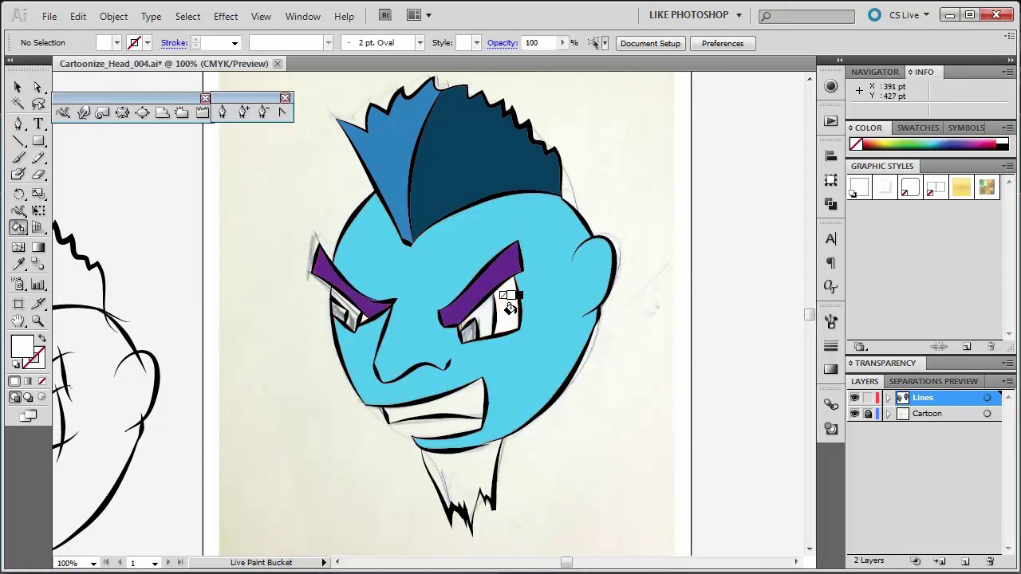
pyautogui.click(461, 395)
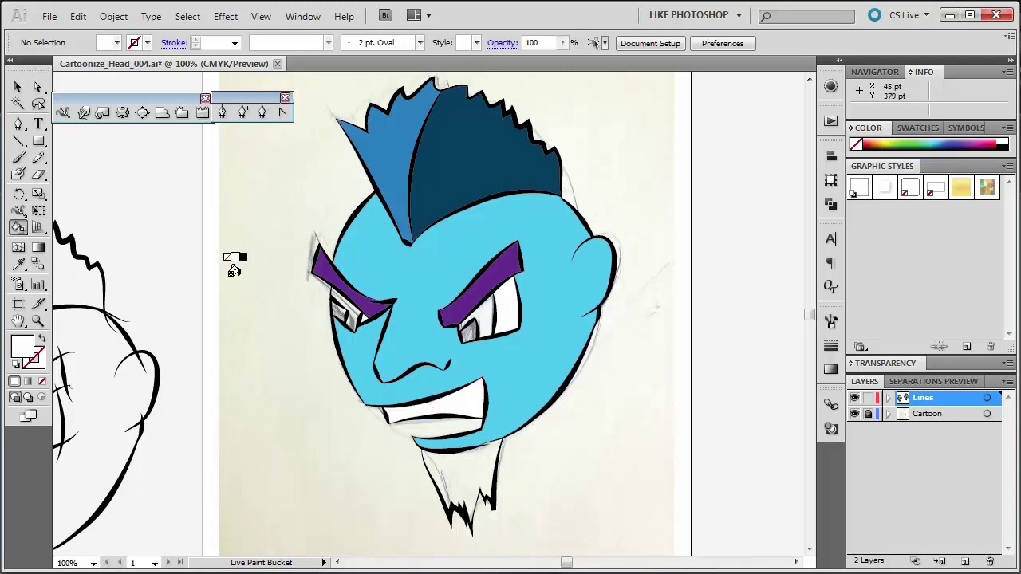
# Step: Fill the irises of both eyes with light green
pyautogui.click(117, 44)
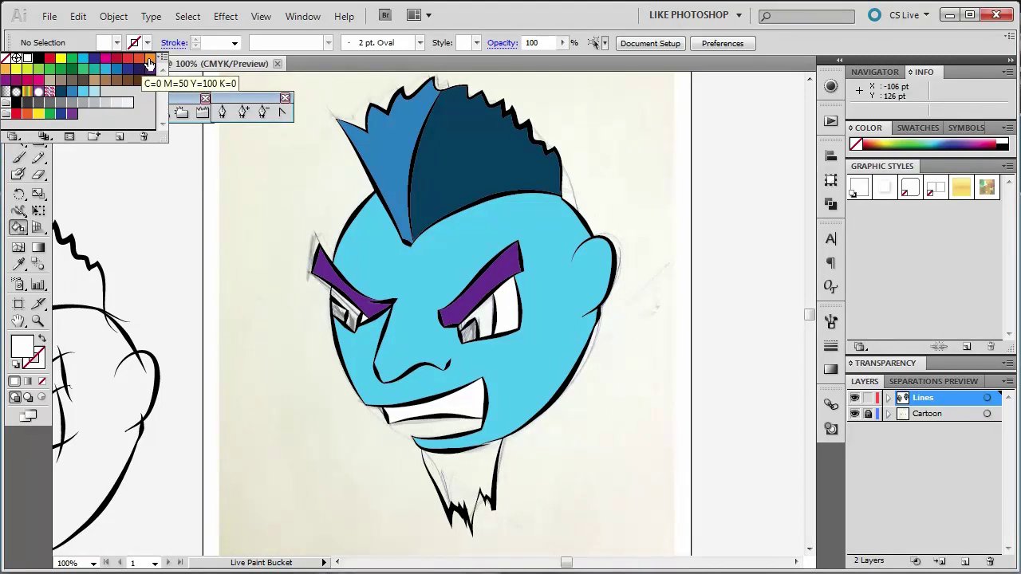
pyautogui.click(39, 68)
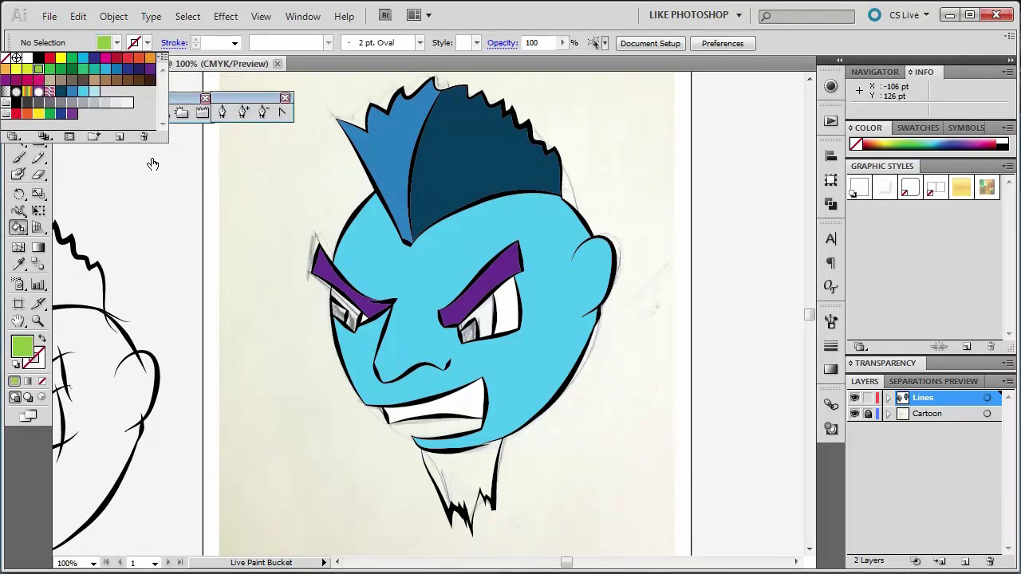
pyautogui.click(339, 297)
pyautogui.click(338, 297)
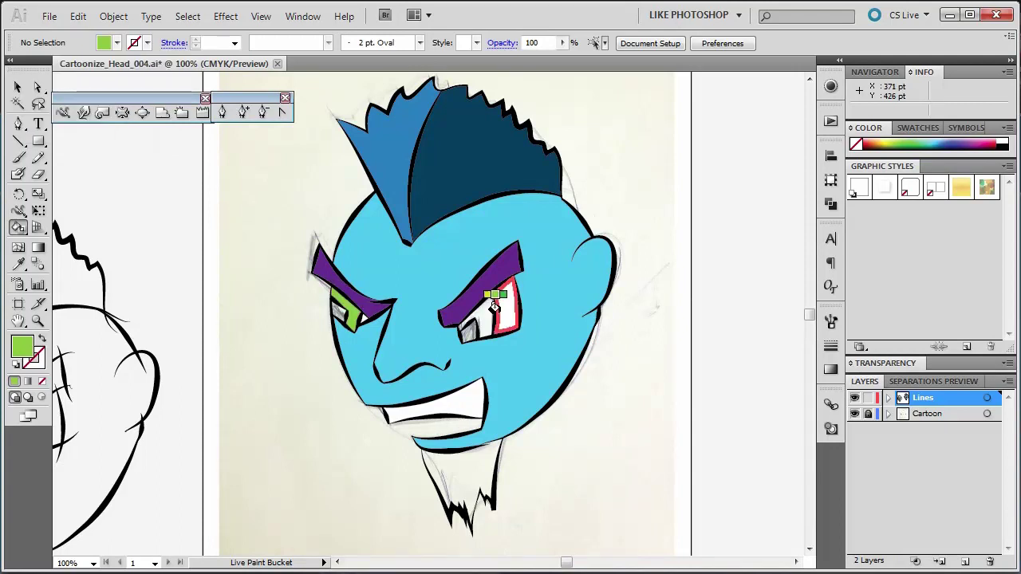
pyautogui.click(481, 310)
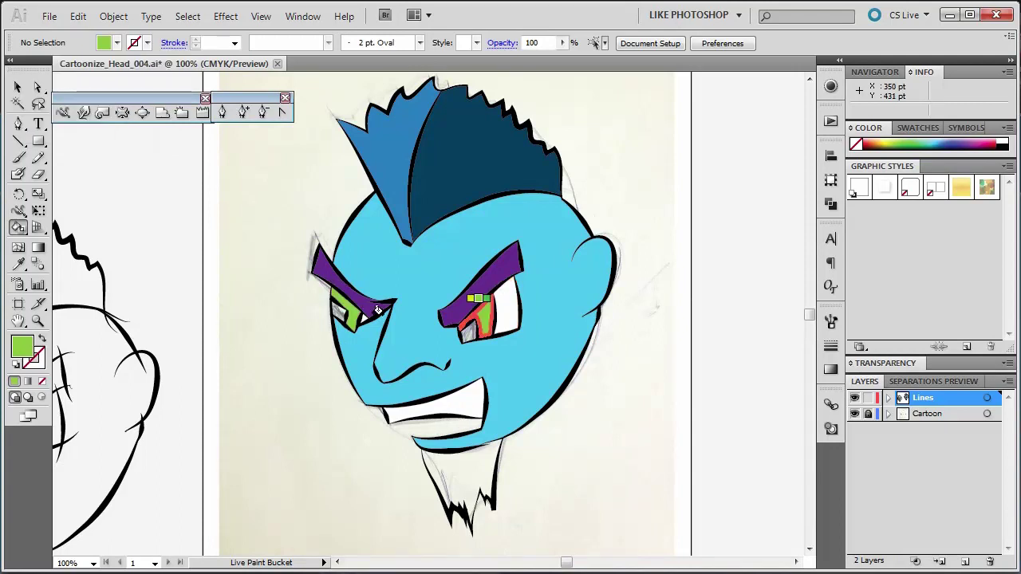
# Step: Fill the pupils of both eyes with black
pyautogui.click(116, 43)
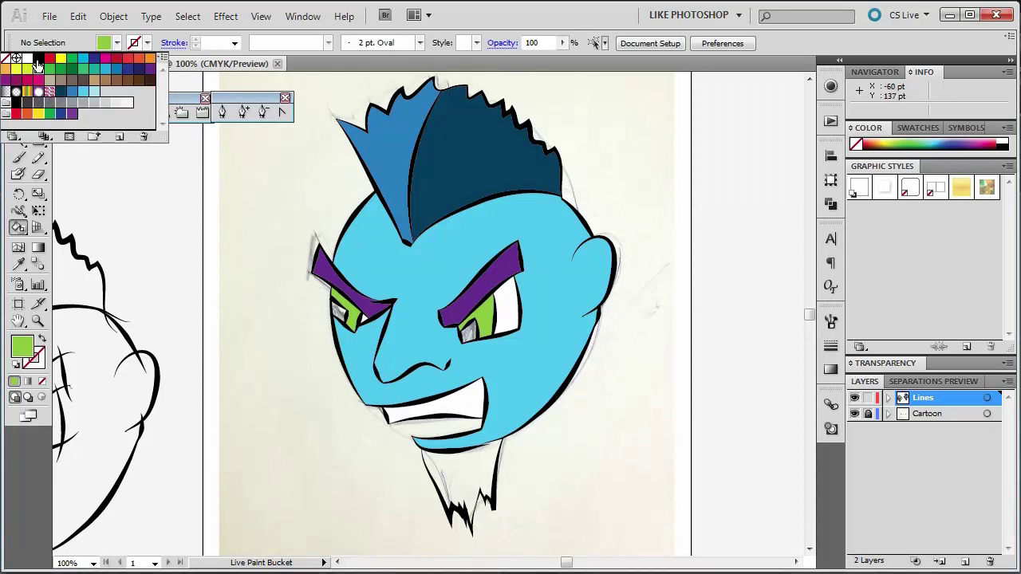
pyautogui.click(38, 58)
pyautogui.click(336, 308)
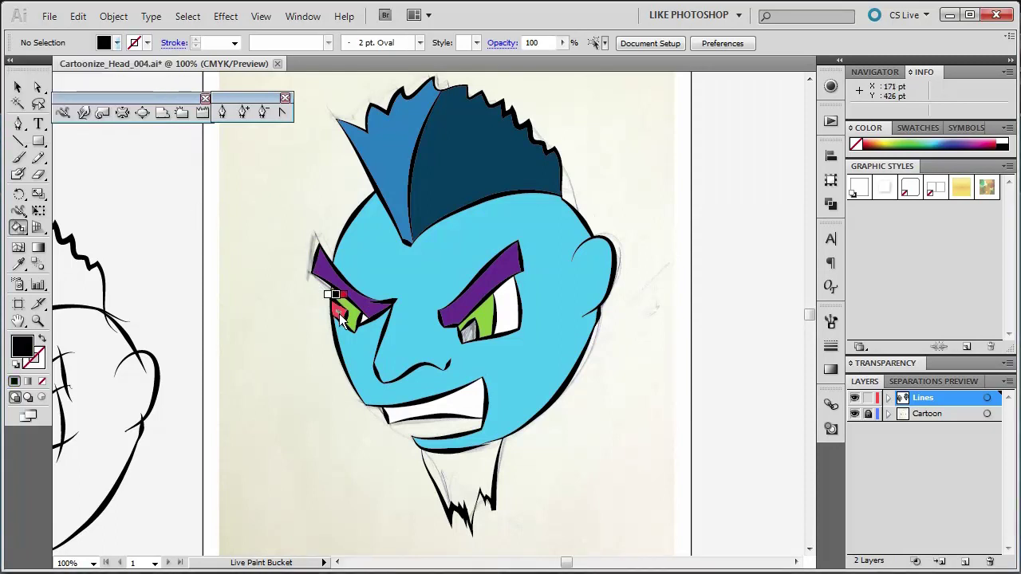
pyautogui.click(337, 308)
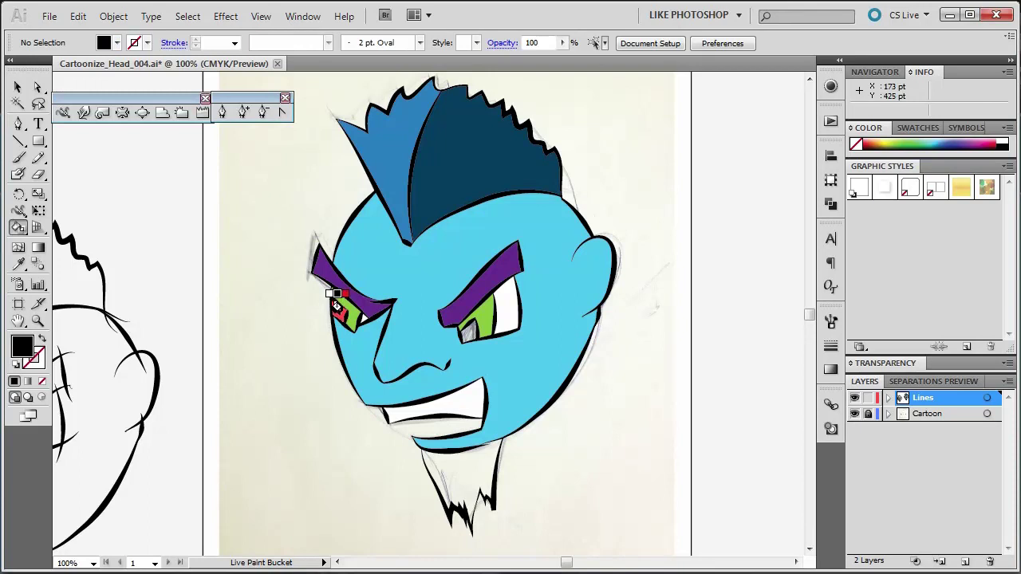
pyautogui.click(463, 328)
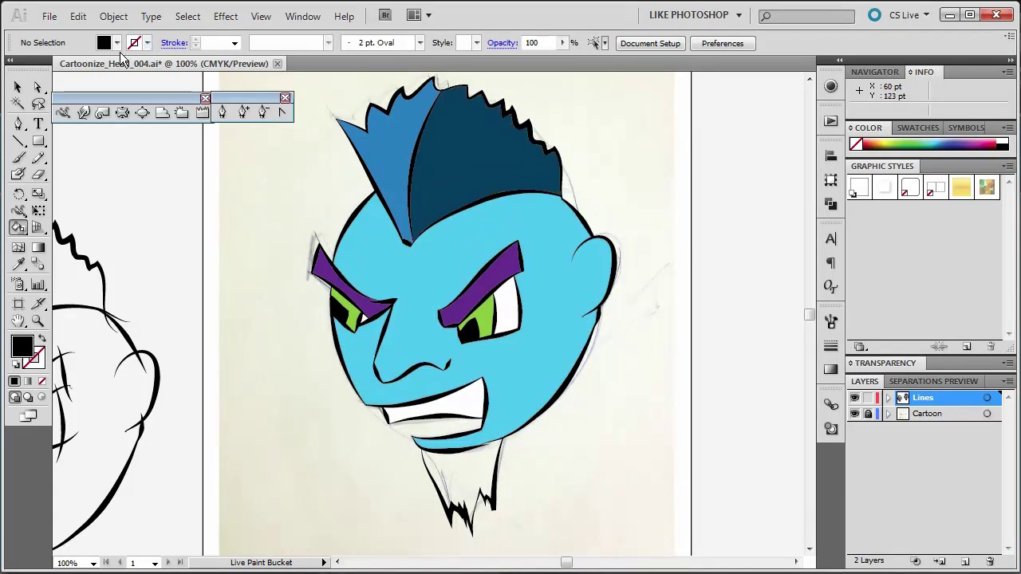
# Step: Fill the goatee with the dark blue C=100 M=75 Y=39 K=28 swatch
pyautogui.click(118, 44)
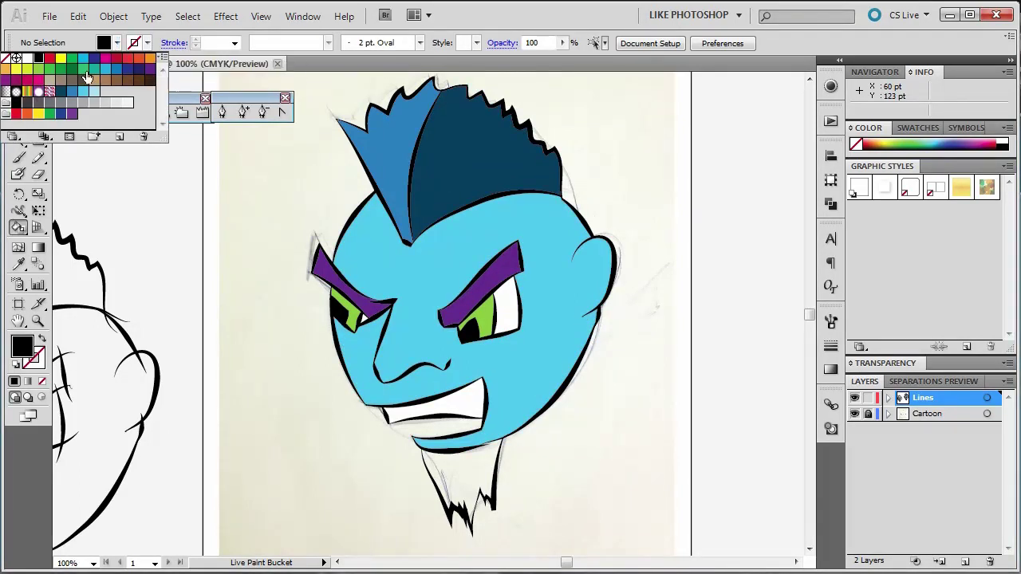
pyautogui.click(61, 92)
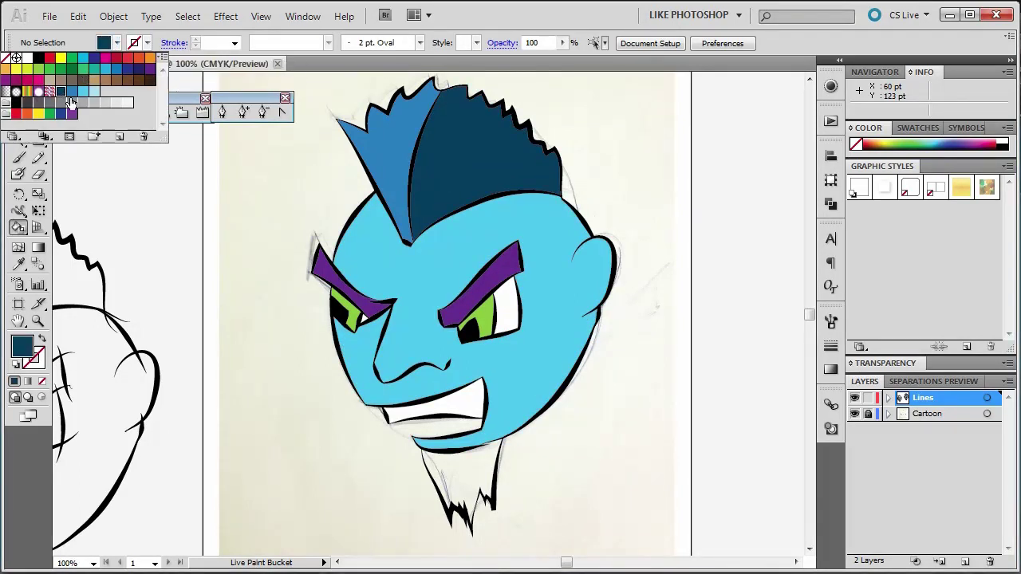
pyautogui.click(468, 484)
pyautogui.click(467, 478)
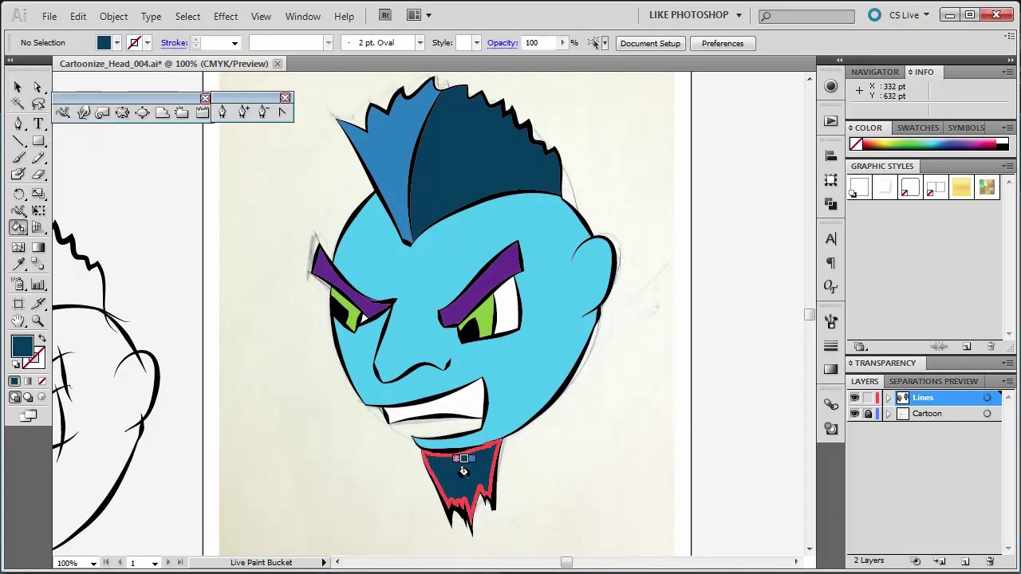